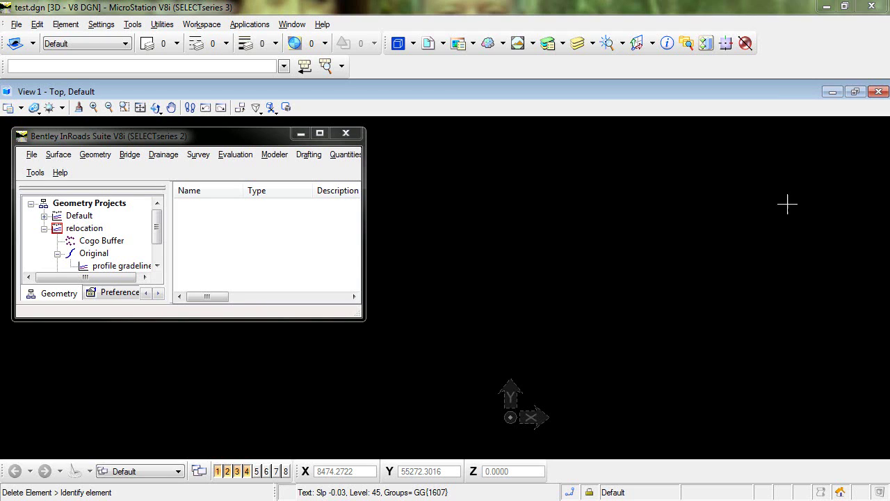
Step: Make the InRoads dialog wider and shorter, and move it slightly up
{"action": "left_click", "coordinate": [788, 204]}
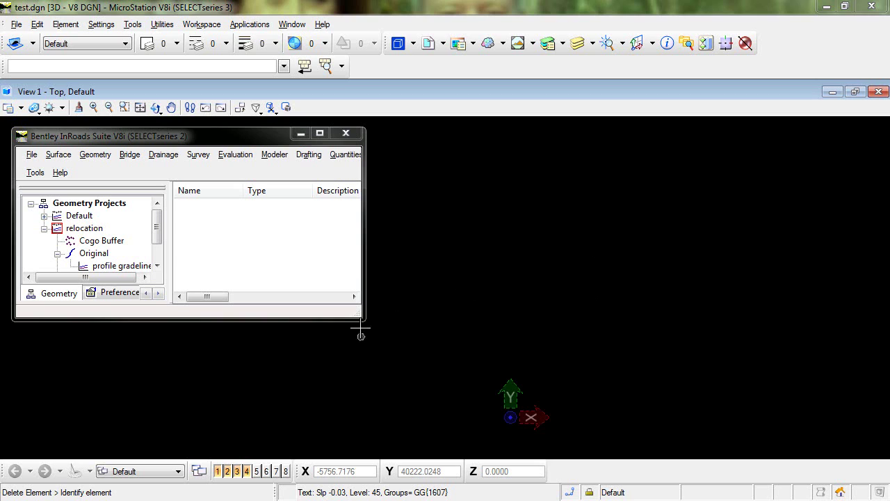
{"action": "left_click_drag", "start_coordinate": [360, 321], "coordinate": [411, 304]}
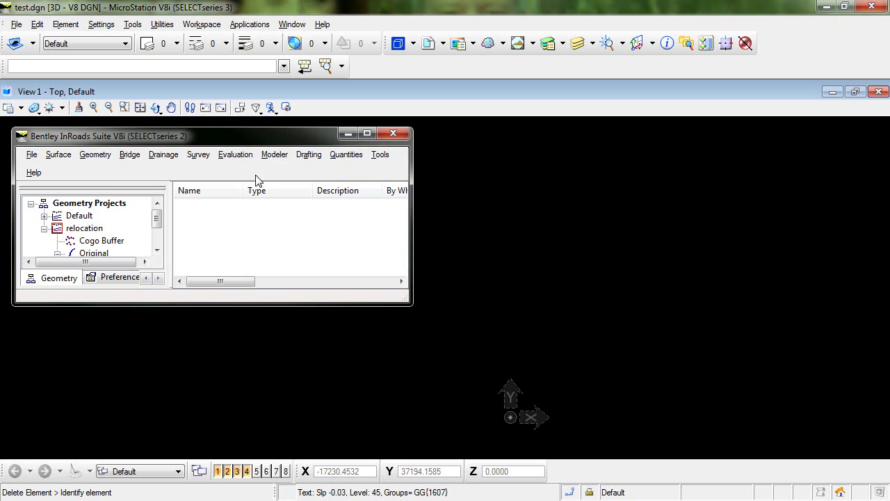
{"action": "left_click_drag", "start_coordinate": [274, 141], "coordinate": [277, 130]}
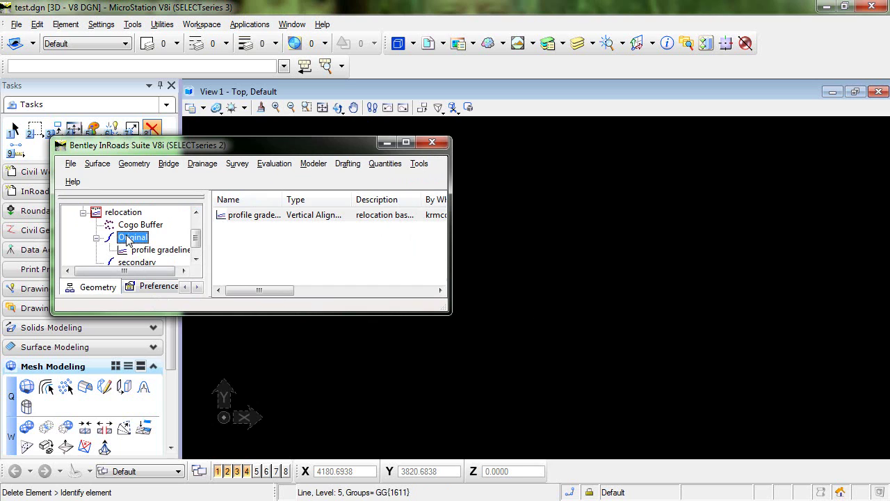
Step: Set Original as the active horizontal and profile gradeline as the active vertical alignment
{"action": "right_click", "coordinate": [127, 238]}
{"action": "left_click", "coordinate": [164, 243]}
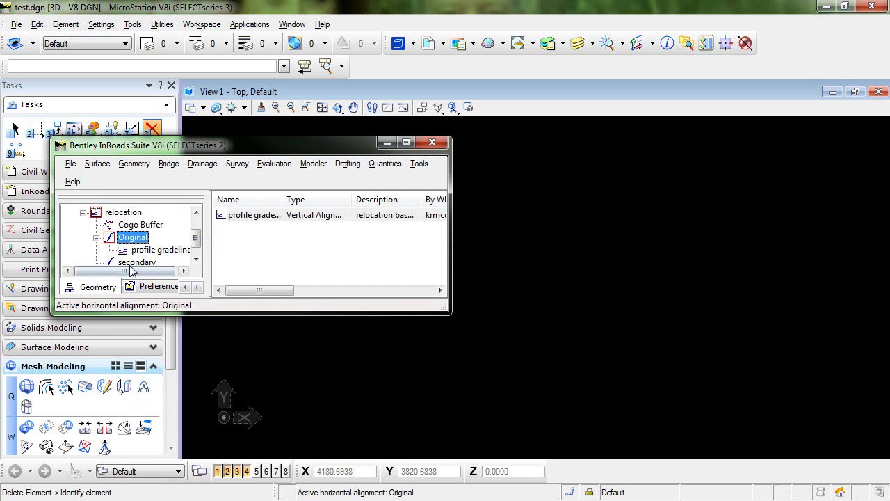
{"action": "right_click", "coordinate": [128, 250]}
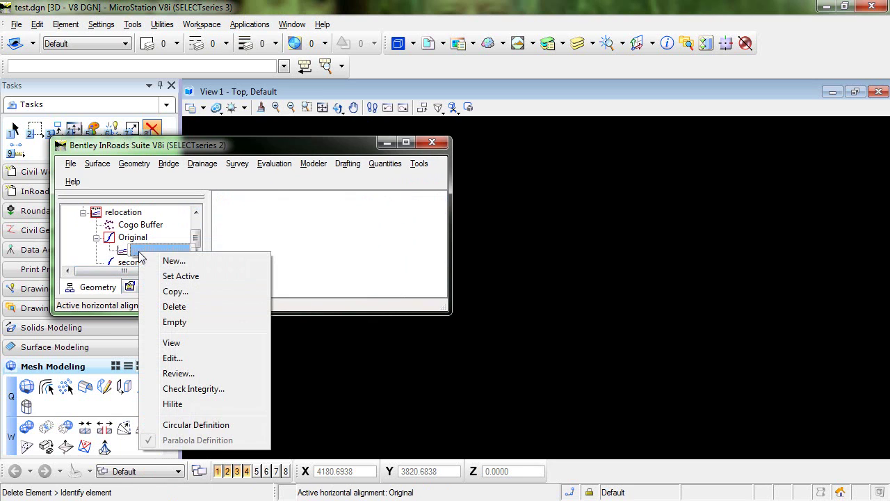
{"action": "left_click", "coordinate": [169, 277]}
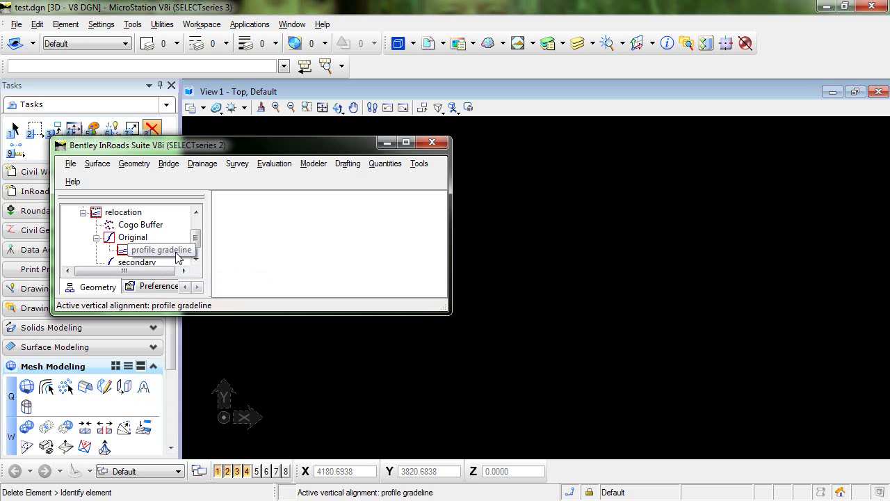
Step: Display the active horizontal alignment, Original, in the plan view
{"action": "left_click", "coordinate": [134, 164]}
{"action": "mouse_move", "coordinate": [223, 10]}
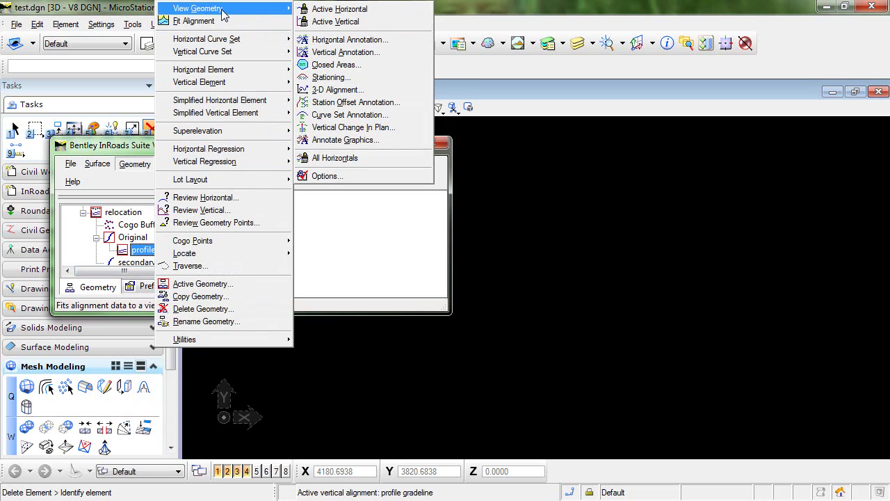
{"action": "left_click", "coordinate": [340, 9]}
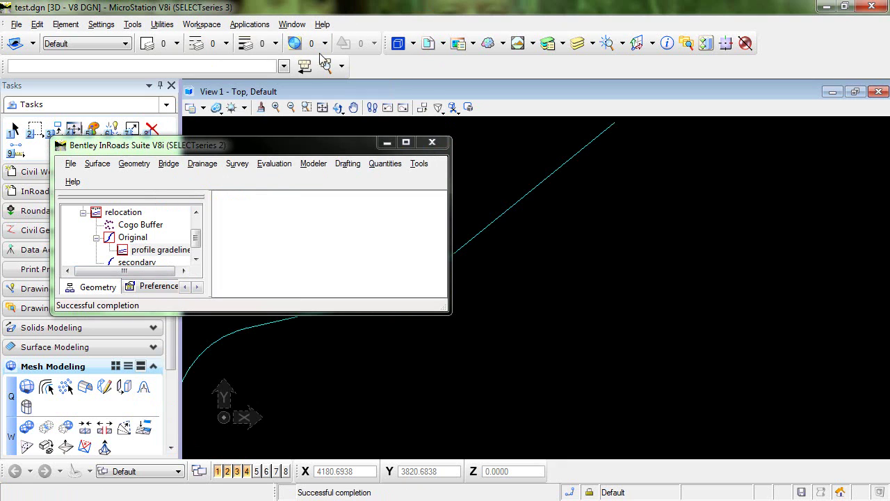
Step: Create a profile for the Original alignment with Create Profile, then close the dialog
{"action": "left_click", "coordinate": [275, 165]}
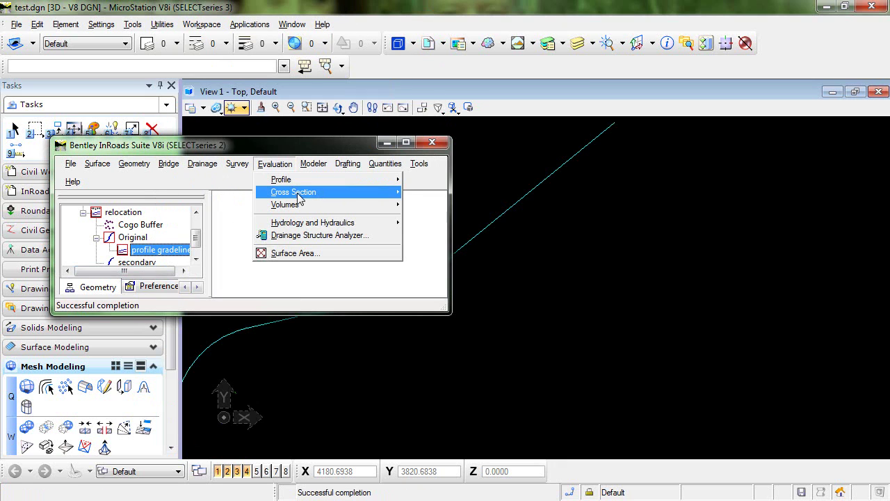
{"action": "mouse_move", "coordinate": [302, 182]}
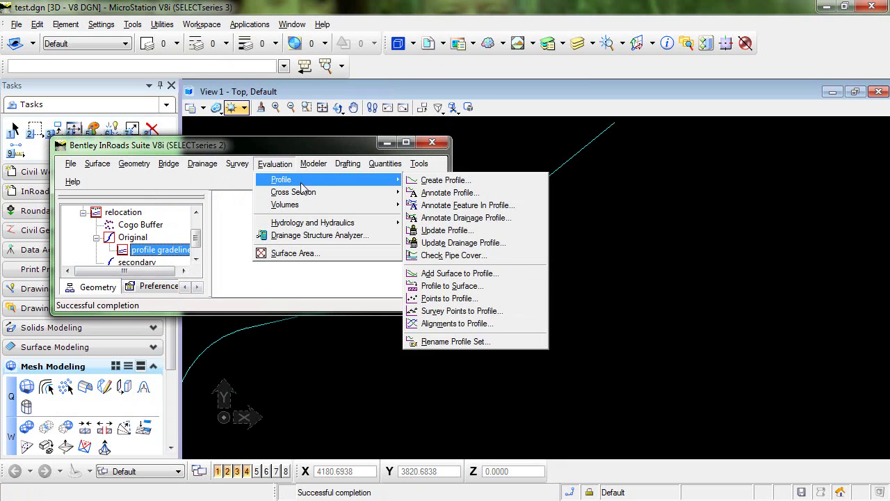
{"action": "left_click", "coordinate": [446, 179]}
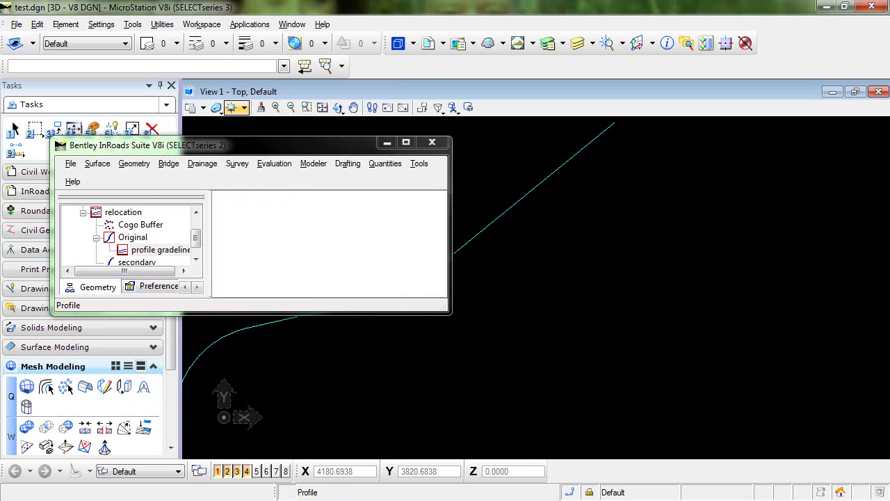
{"action": "left_click_drag", "start_coordinate": [395, 133], "coordinate": [417, 106]}
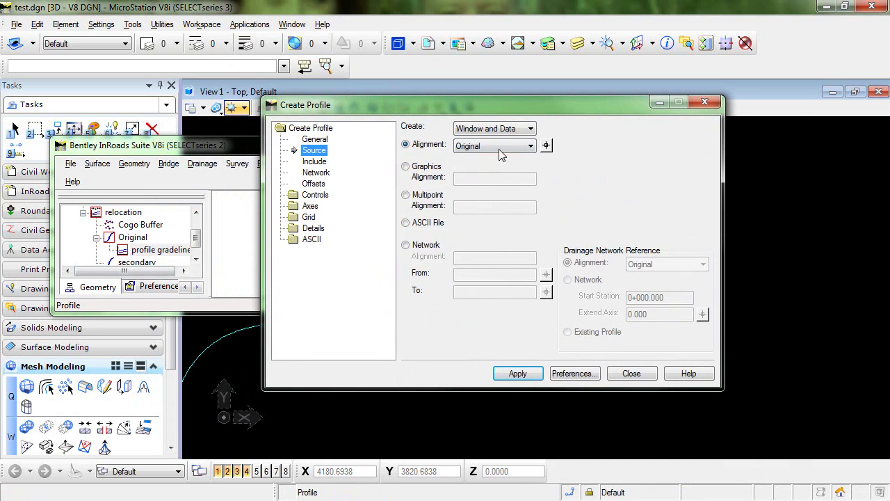
{"action": "left_click", "coordinate": [528, 376]}
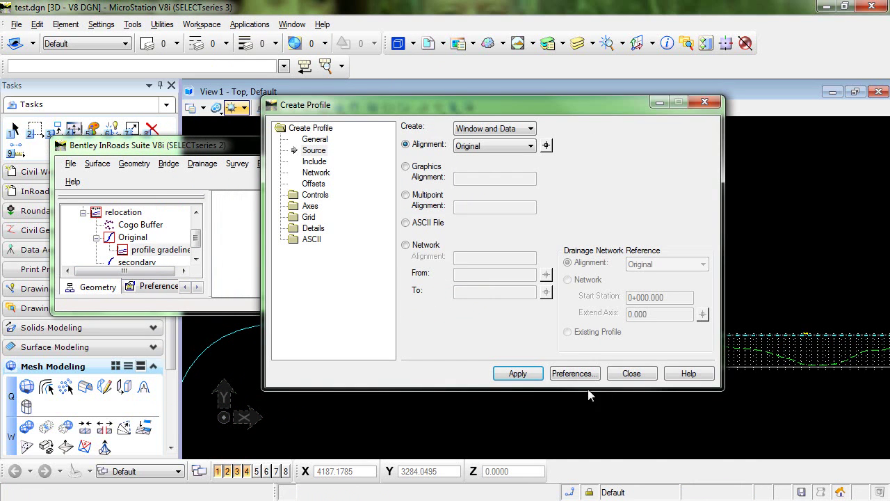
{"action": "left_click", "coordinate": [632, 374]}
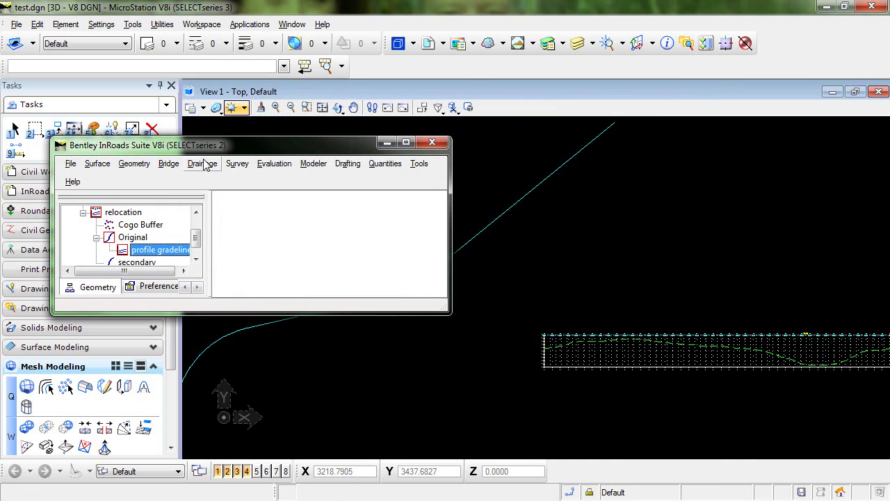
Step: Draw the active vertical alignment, profile gradeline, in the new profile
{"action": "left_click", "coordinate": [133, 163]}
{"action": "mouse_move", "coordinate": [249, 10]}
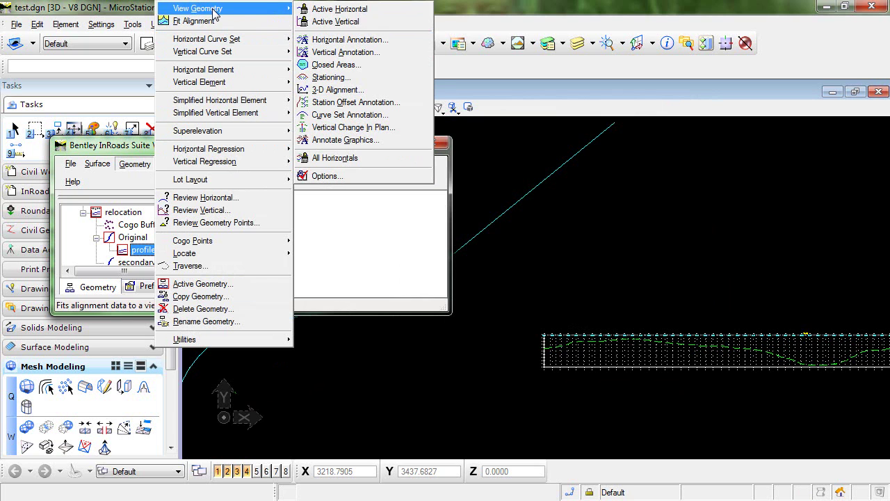
{"action": "left_click", "coordinate": [355, 23]}
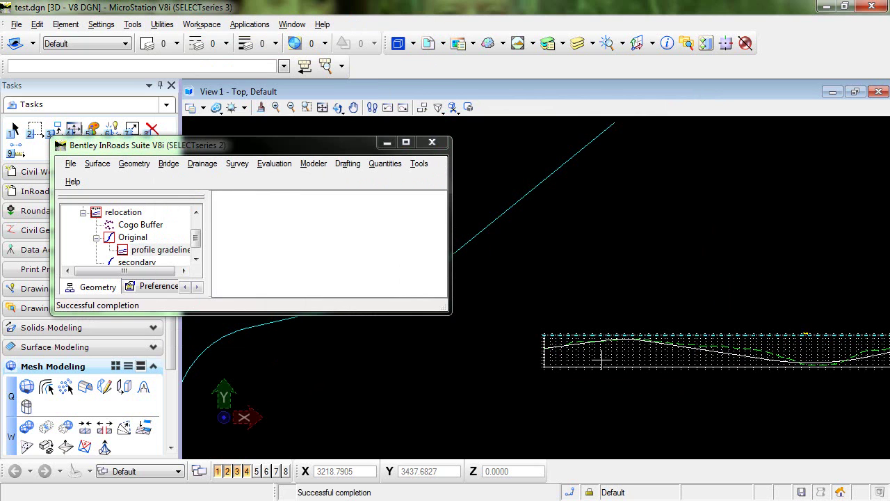
{"action": "scroll", "coordinate": [636, 383], "scroll_direction": "down", "scroll_amount": 2}
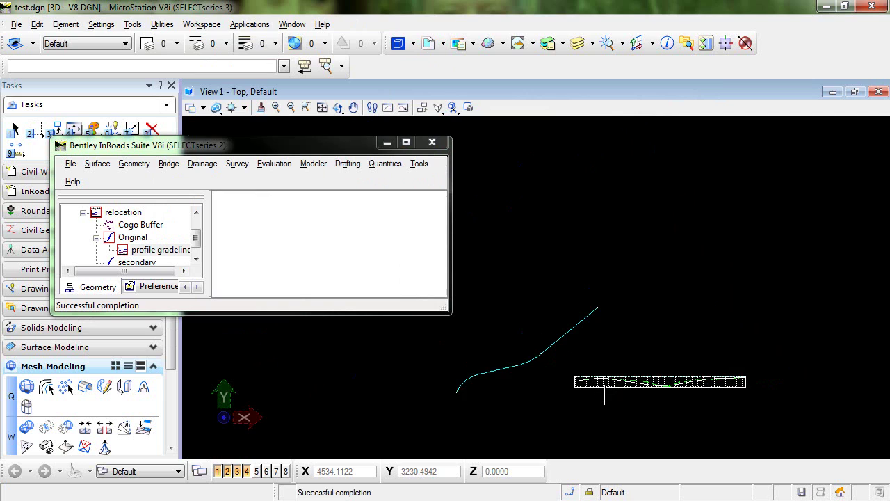
{"action": "scroll", "coordinate": [604, 395], "scroll_direction": "up", "scroll_amount": 1}
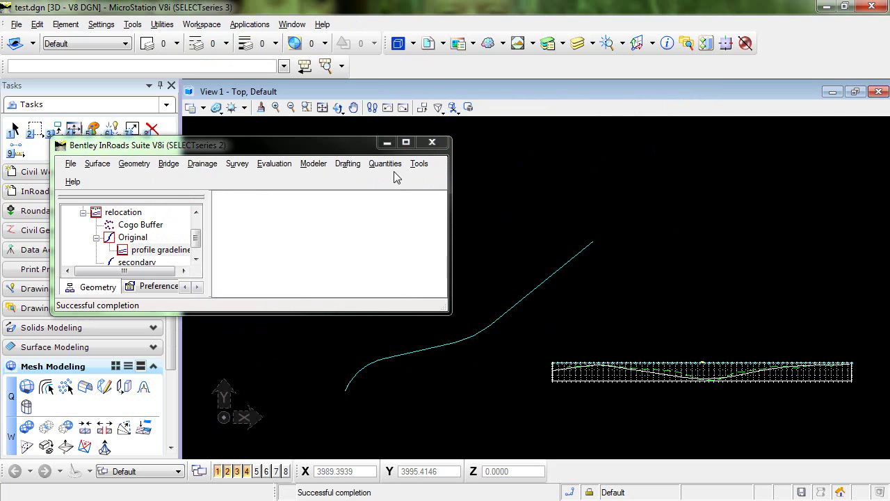
{"action": "left_click", "coordinate": [420, 164]}
{"action": "mouse_move", "coordinate": [483, 206]}
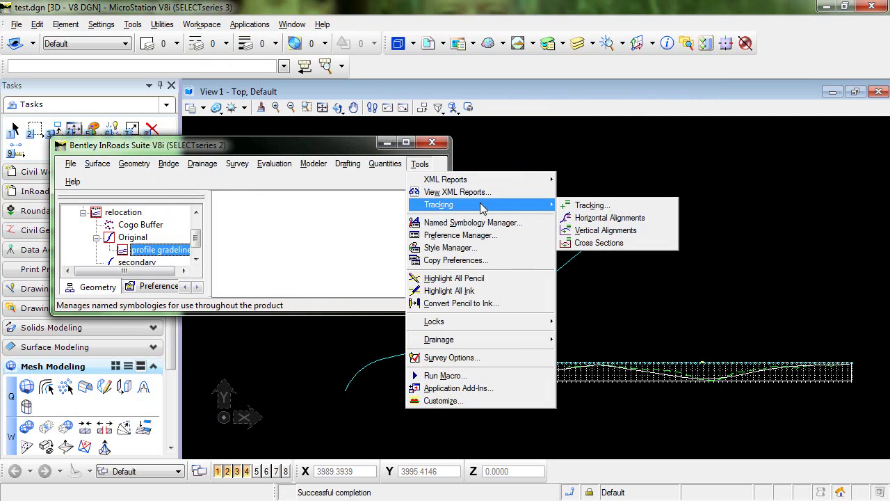
{"action": "left_click", "coordinate": [595, 218]}
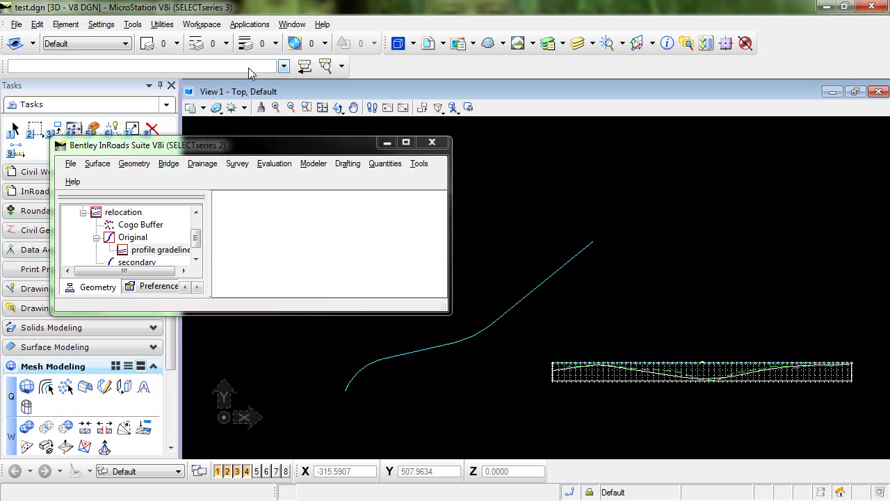
{"action": "left_click", "coordinate": [726, 43]}
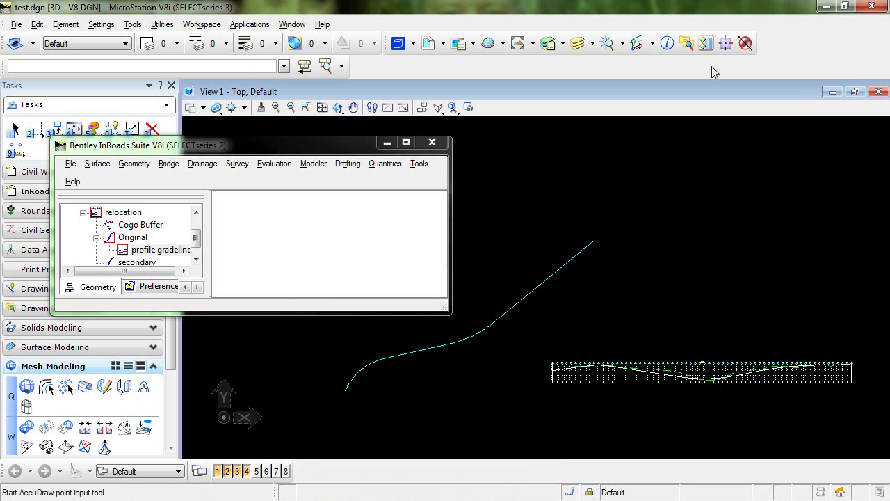
Step: Start a Parallel Horizontal Alignment from Original with start station 10+000
{"action": "left_click", "coordinate": [136, 164]}
{"action": "mouse_move", "coordinate": [201, 344]}
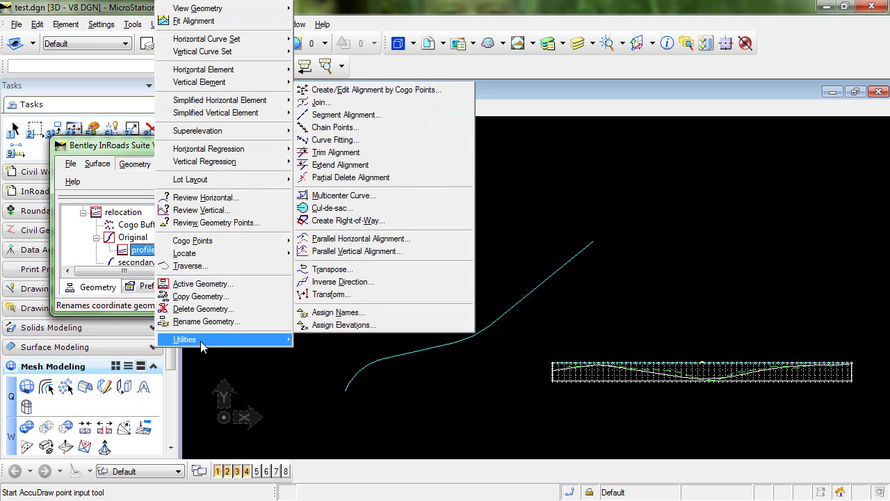
{"action": "left_click", "coordinate": [392, 244]}
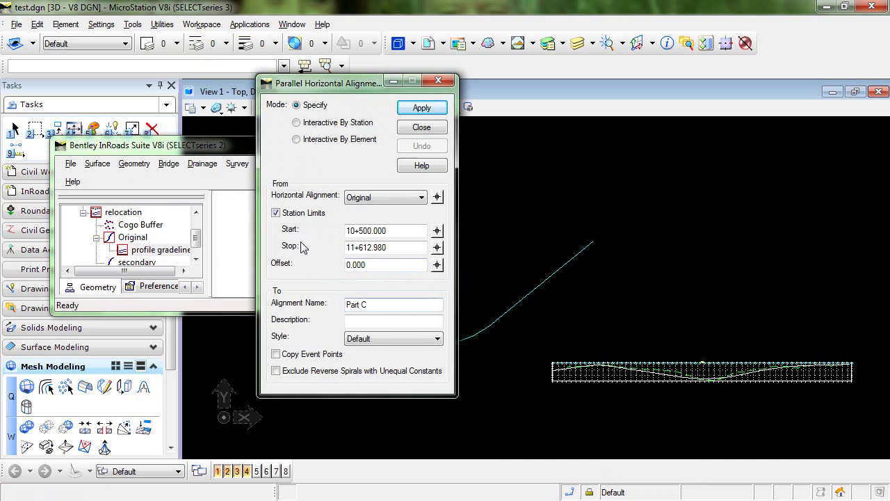
{"action": "left_click", "coordinate": [437, 230]}
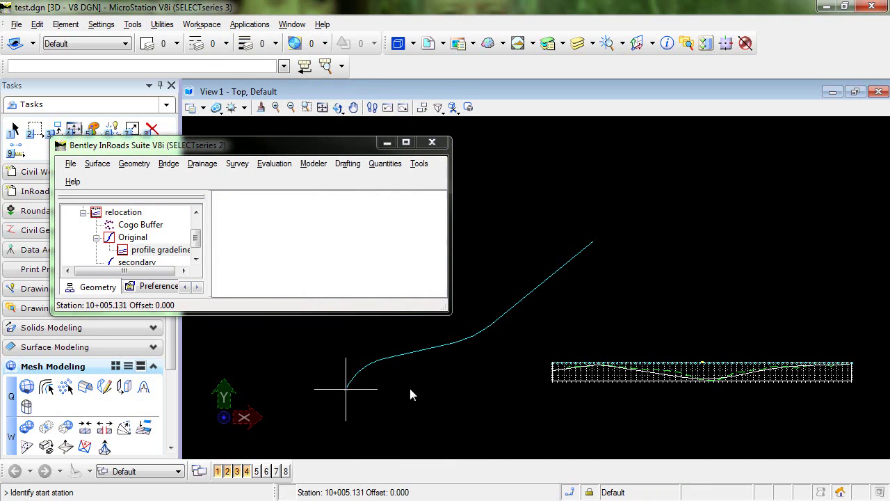
{"action": "left_click", "coordinate": [409, 385]}
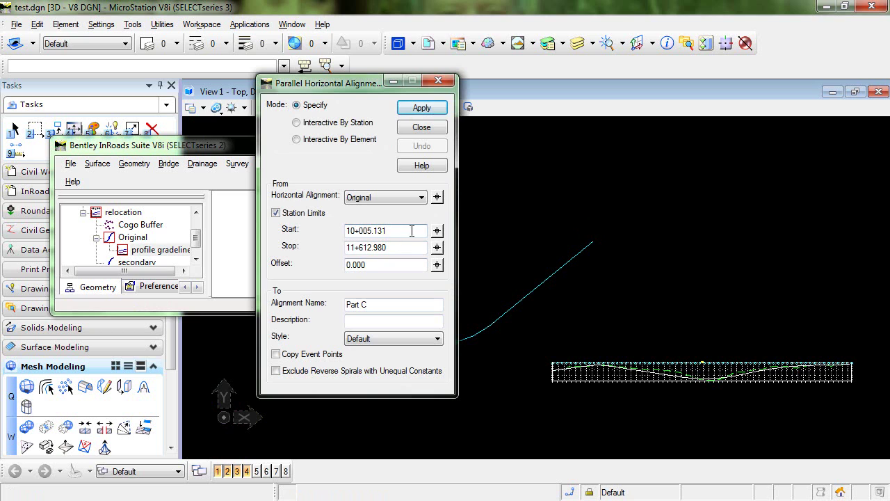
{"action": "left_click", "coordinate": [437, 231]}
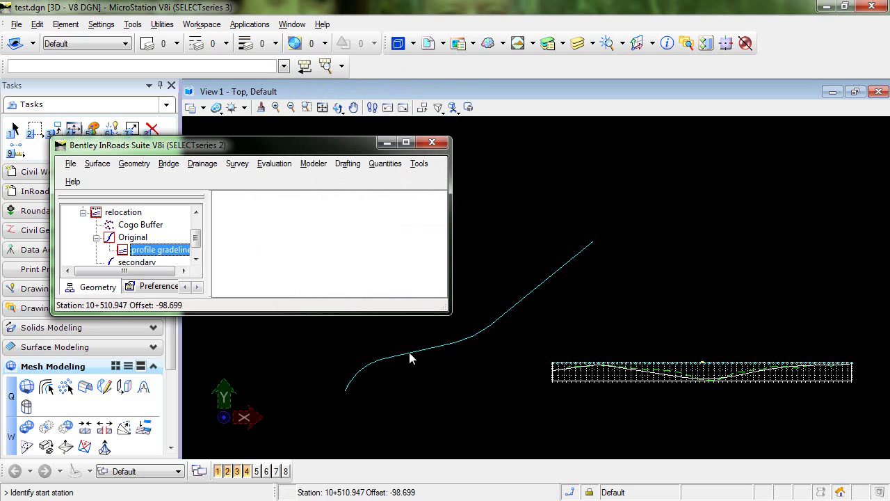
{"action": "left_click", "coordinate": [345, 389]}
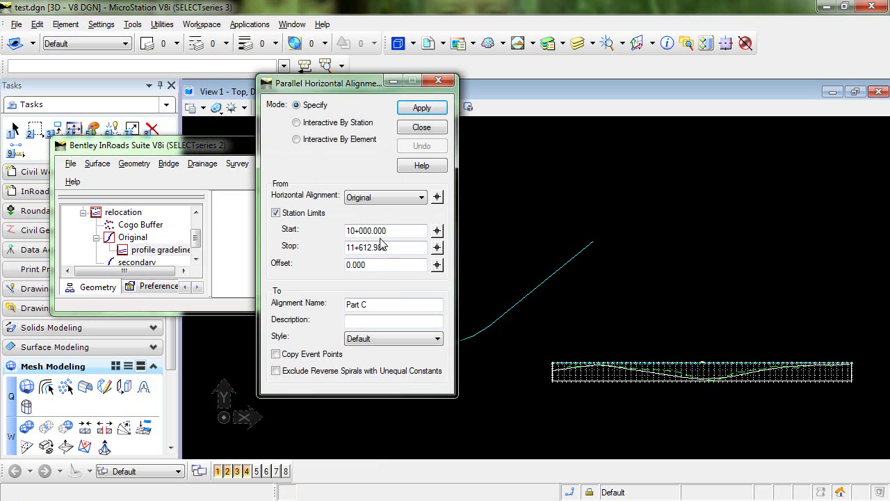
Step: Set stop station 11+000 and name Part A, then create the zero-offset alignment
{"action": "left_click_drag", "start_coordinate": [404, 247], "coordinate": [285, 257]}
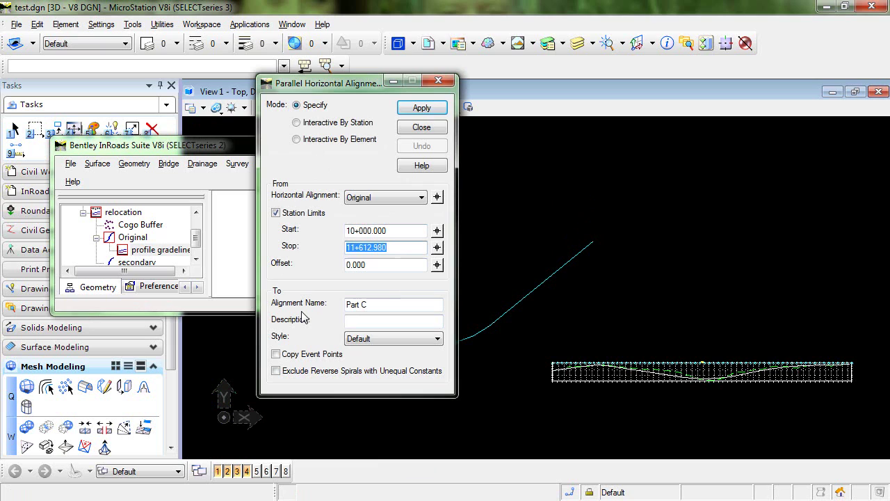
{"action": "type", "text": "11000"}
{"action": "key", "text": "Tab"}
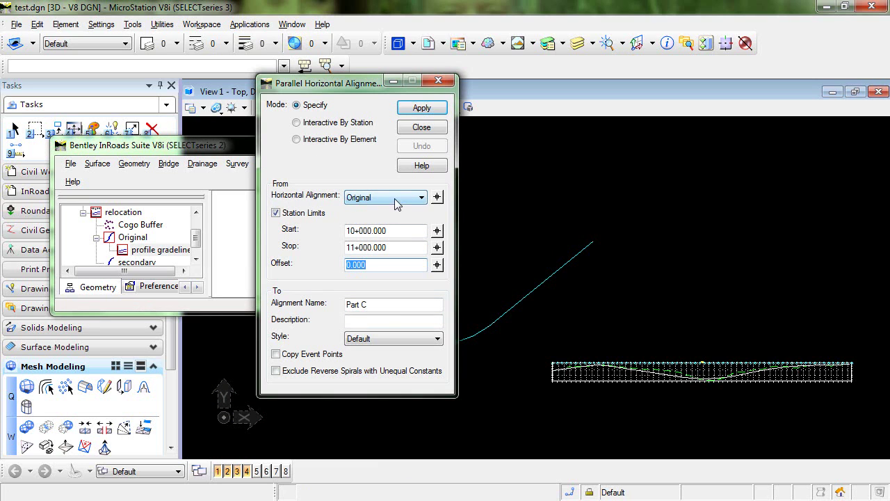
{"action": "double_click", "coordinate": [364, 304]}
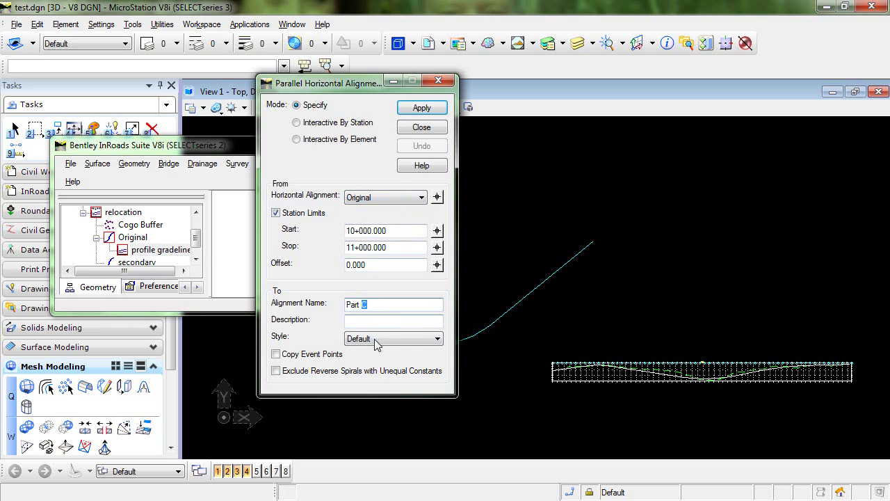
{"action": "type", "text": "A"}
{"action": "left_click", "coordinate": [421, 109]}
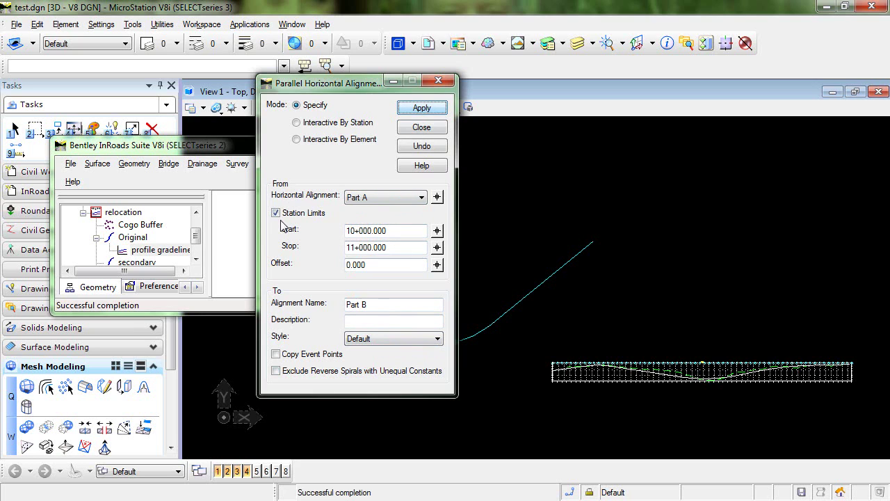
{"action": "left_click_drag", "start_coordinate": [188, 313], "coordinate": [188, 389]}
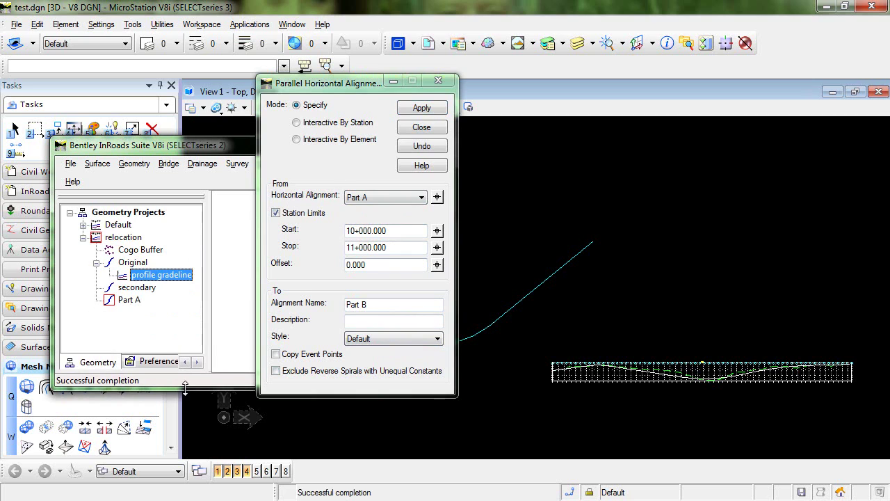
{"action": "right_click", "coordinate": [128, 304]}
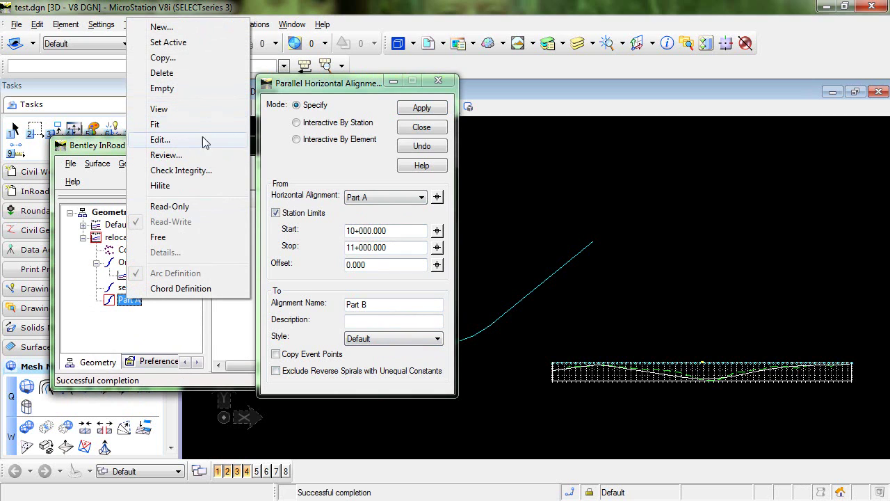
{"action": "left_click", "coordinate": [167, 155]}
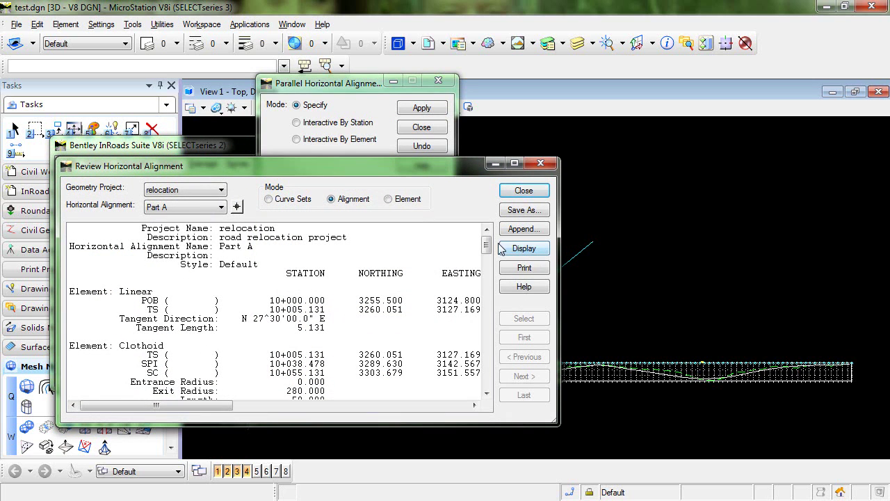
{"action": "scroll", "coordinate": [490, 274], "scroll_direction": "down", "scroll_amount": 1}
{"action": "left_click_drag", "start_coordinate": [487, 245], "coordinate": [485, 392]}
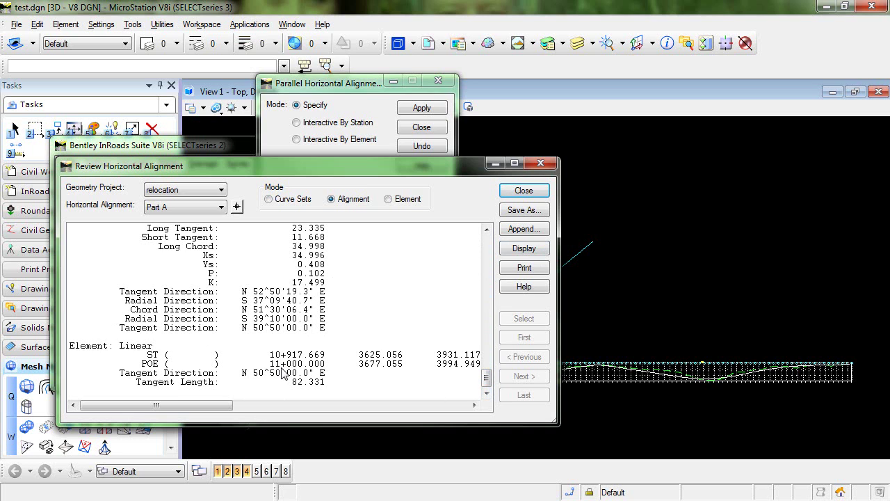
{"action": "left_click", "coordinate": [524, 190]}
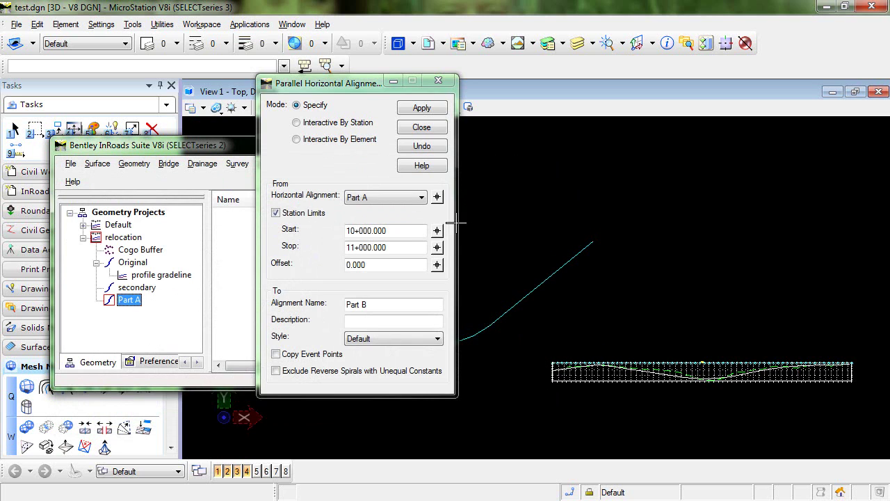
Step: From Original, create alignment Part B from 11+000 to 11+612.980, then close the dialog
{"action": "left_click", "coordinate": [419, 198]}
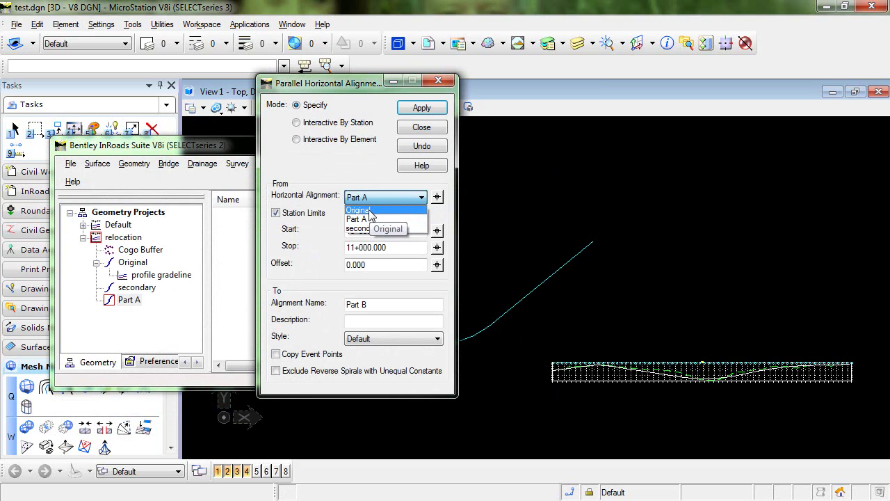
{"action": "left_click", "coordinate": [369, 216]}
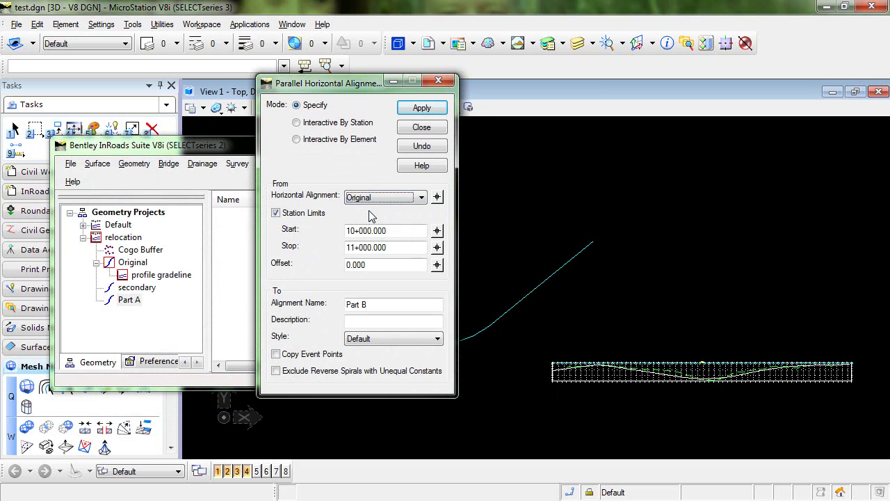
{"action": "left_click", "coordinate": [405, 230]}
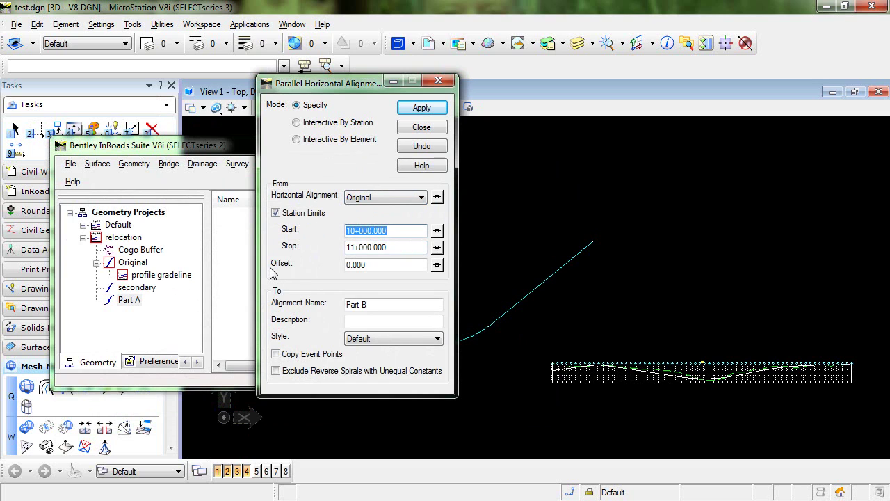
{"action": "type", "text": "10000"}
{"action": "key", "text": "Tab"}
{"action": "left_click", "coordinate": [437, 247]}
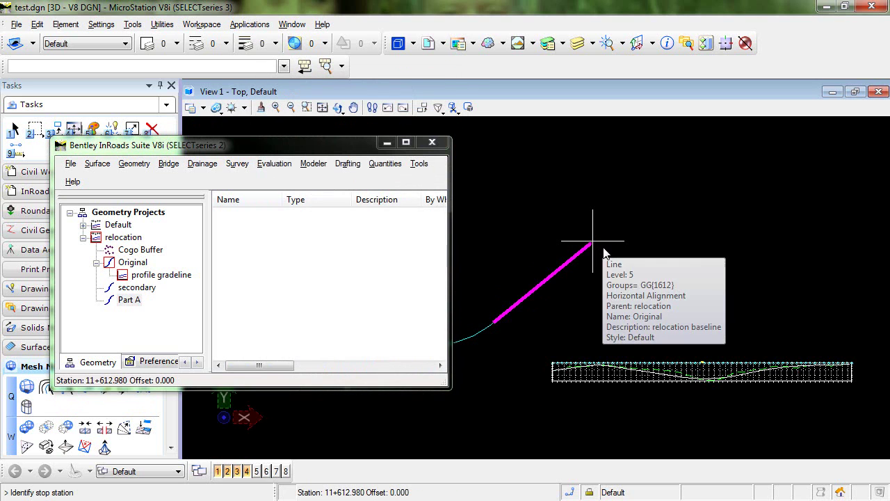
{"action": "left_click", "coordinate": [592, 246]}
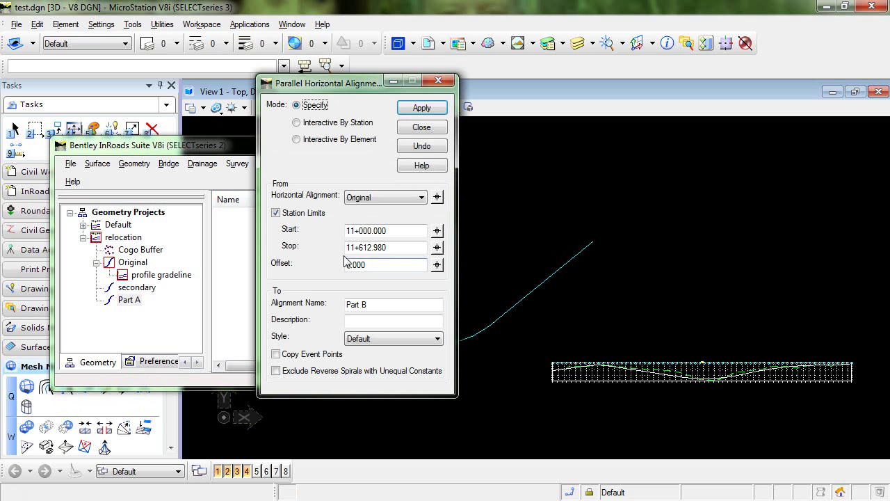
{"action": "left_click", "coordinate": [373, 304]}
{"action": "left_click", "coordinate": [423, 109]}
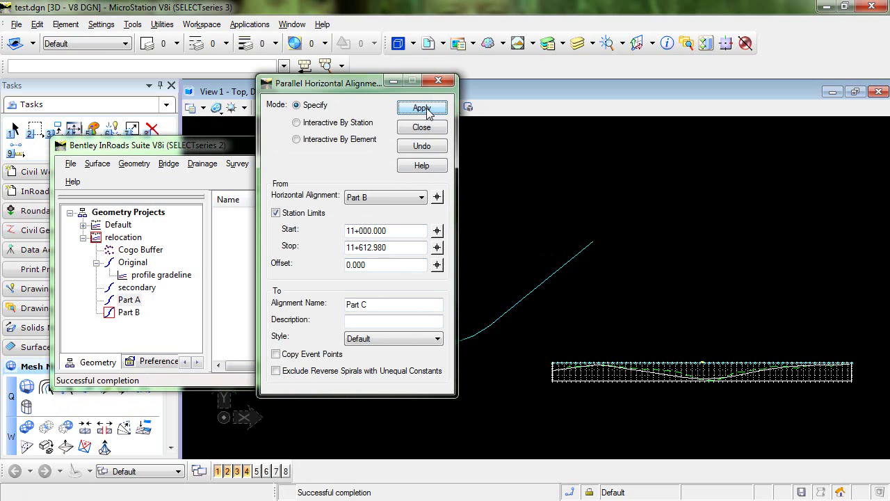
{"action": "left_click", "coordinate": [422, 128]}
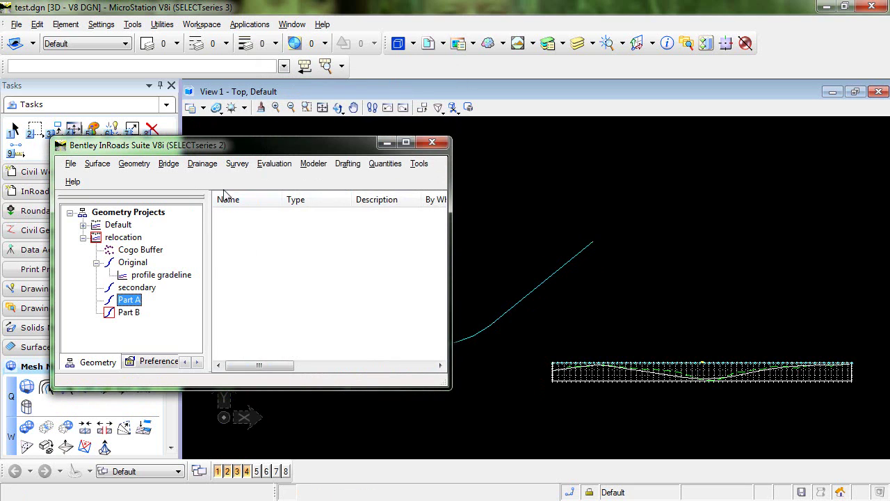
Step: Create a profile for alignment Part A and place it above the existing profile
{"action": "left_click", "coordinate": [277, 167]}
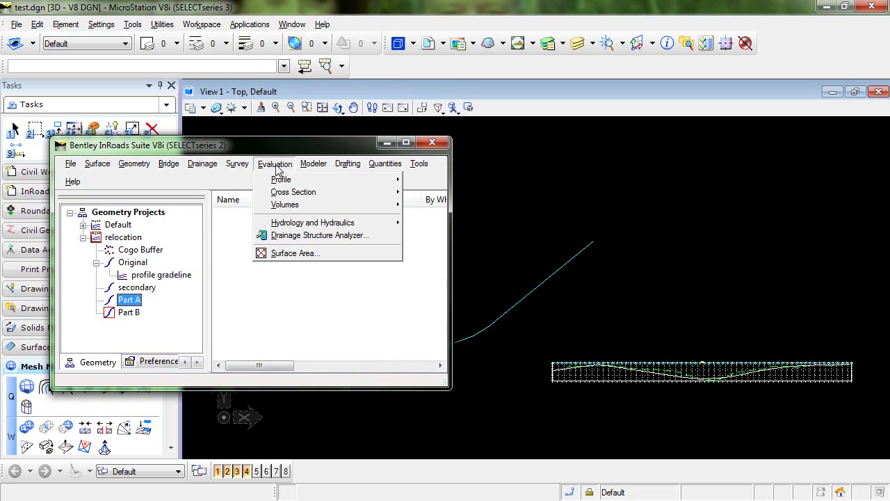
{"action": "mouse_move", "coordinate": [389, 179]}
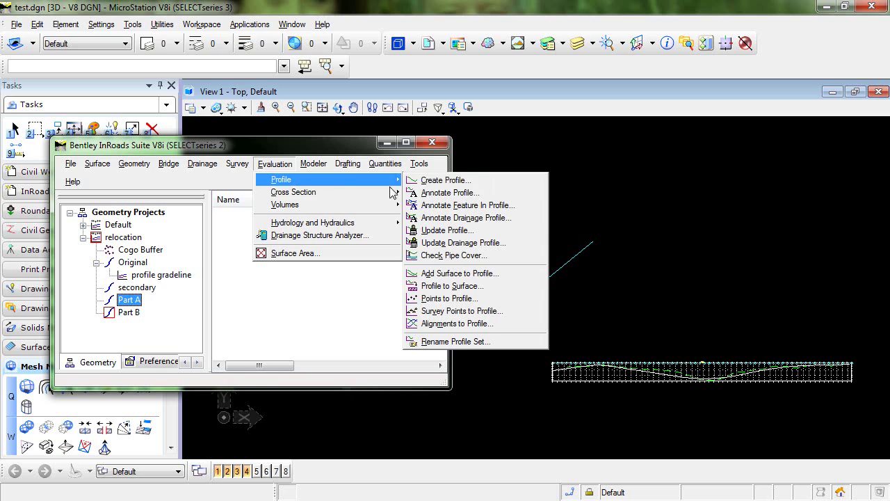
{"action": "left_click", "coordinate": [459, 182]}
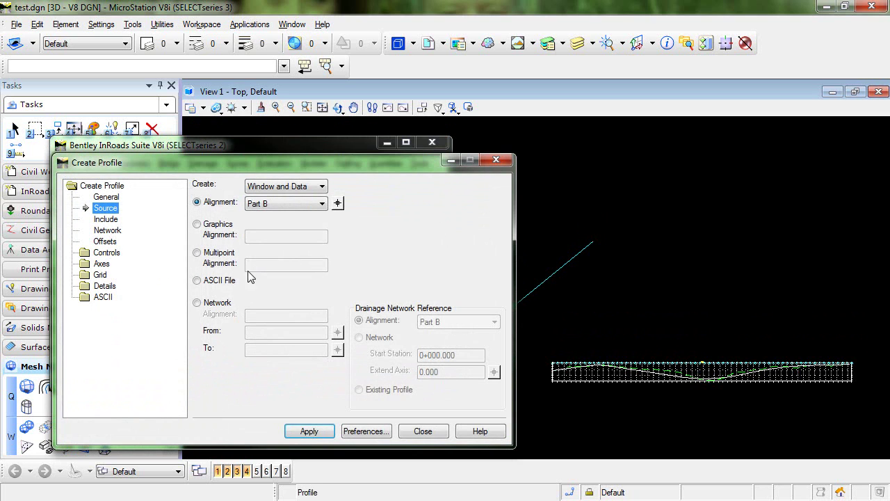
{"action": "left_click", "coordinate": [271, 204]}
{"action": "left_click", "coordinate": [277, 229]}
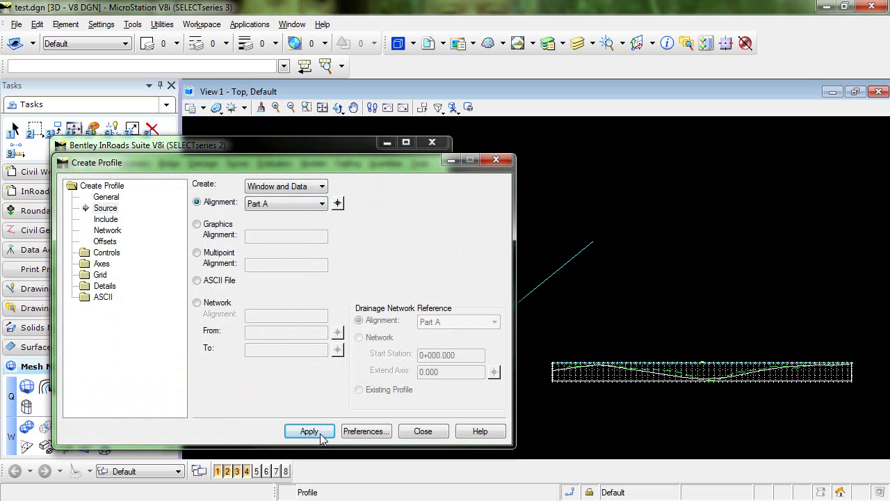
{"action": "left_click", "coordinate": [318, 435]}
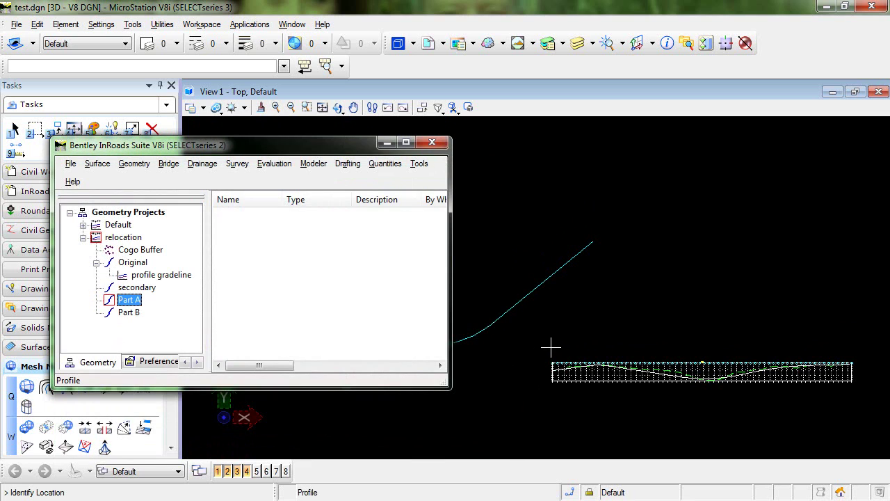
{"action": "left_click", "coordinate": [551, 347]}
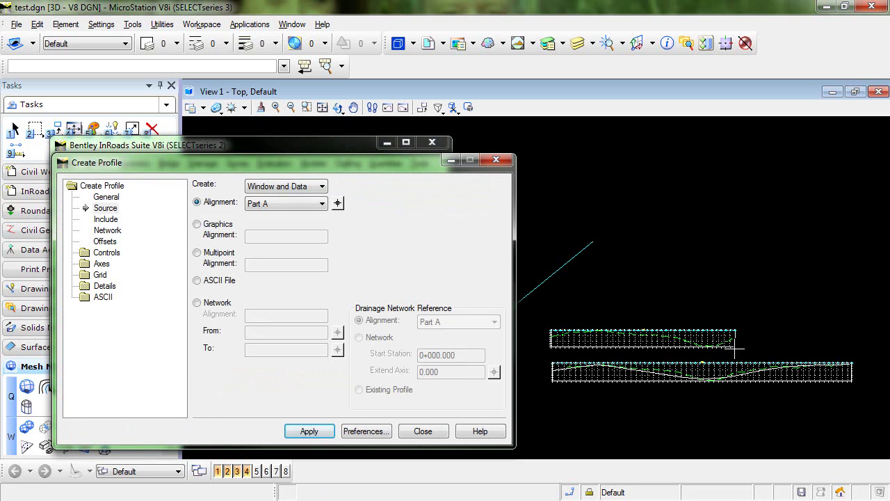
Step: Create a profile for alignment Part B, place it in the view, and close Create Profile
{"action": "left_click", "coordinate": [298, 204]}
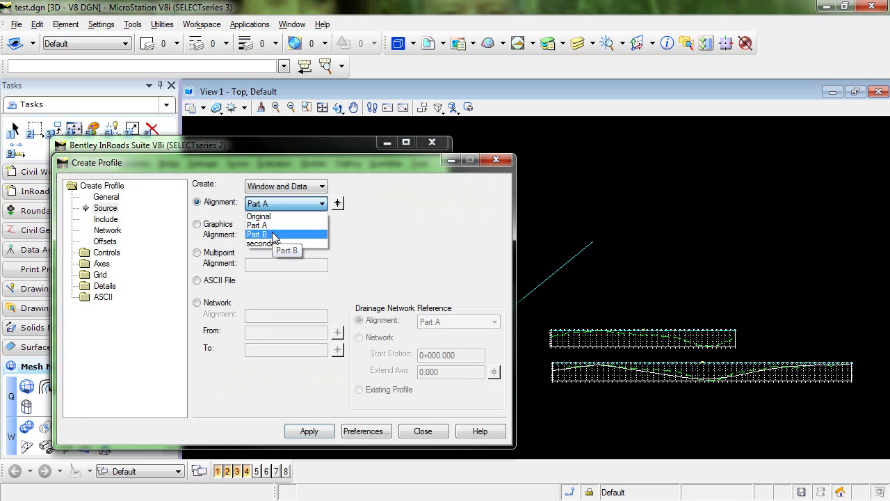
{"action": "left_click", "coordinate": [287, 254]}
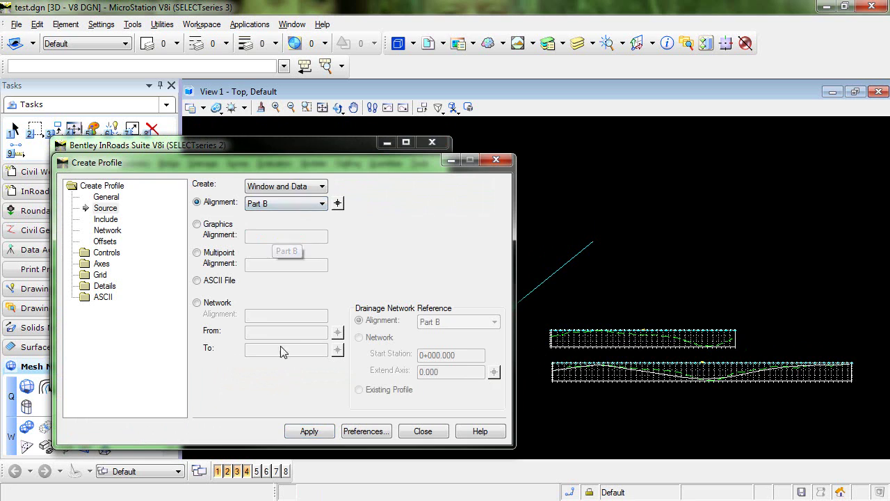
{"action": "left_click", "coordinate": [310, 433]}
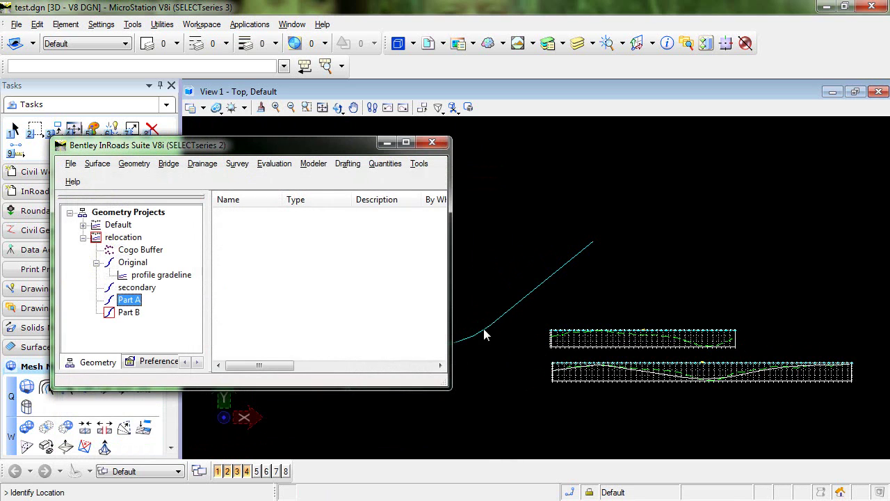
{"action": "left_click", "coordinate": [737, 315]}
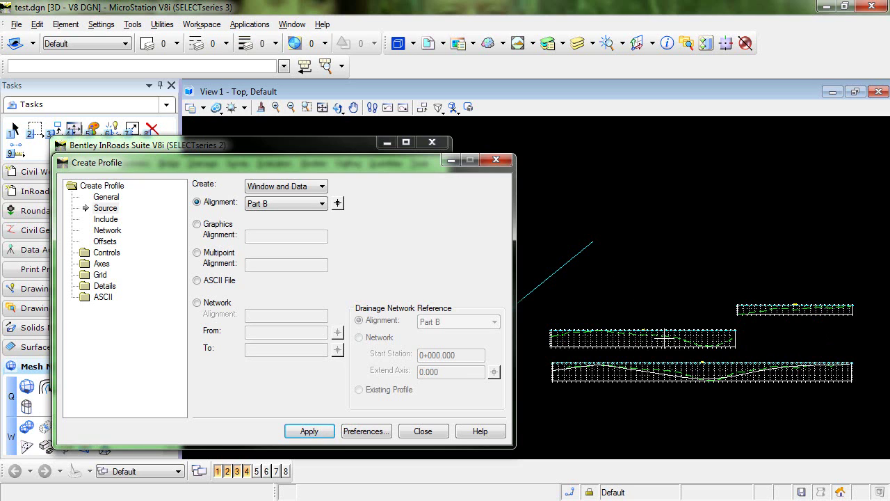
{"action": "left_click", "coordinate": [428, 430]}
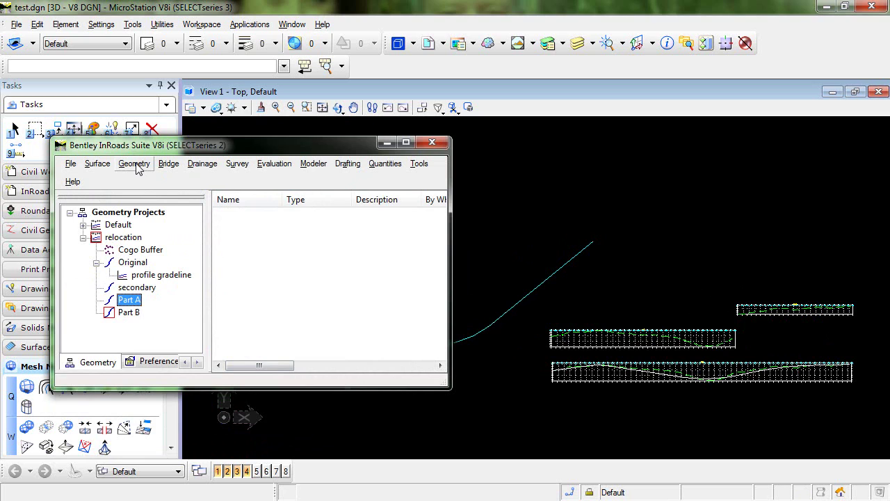
Step: Make Original the active horizontal alignment and start a Parallel Vertical Alignment
{"action": "right_click", "coordinate": [135, 262]}
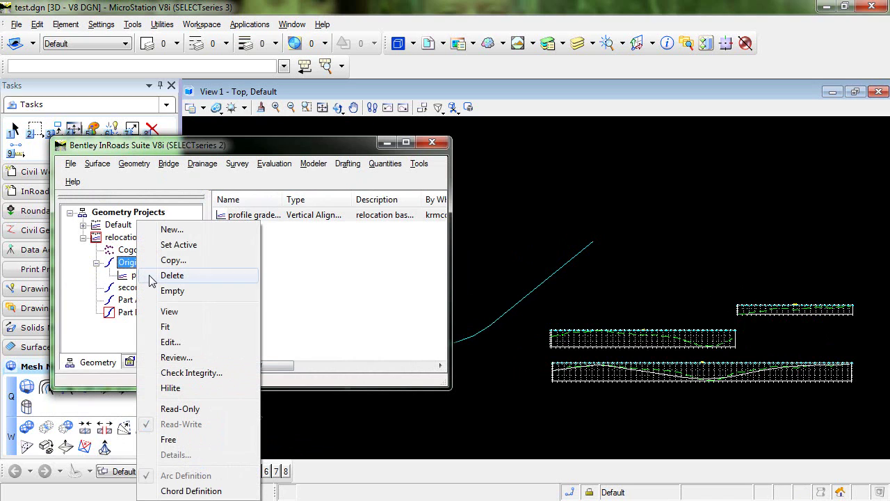
{"action": "left_click", "coordinate": [185, 246]}
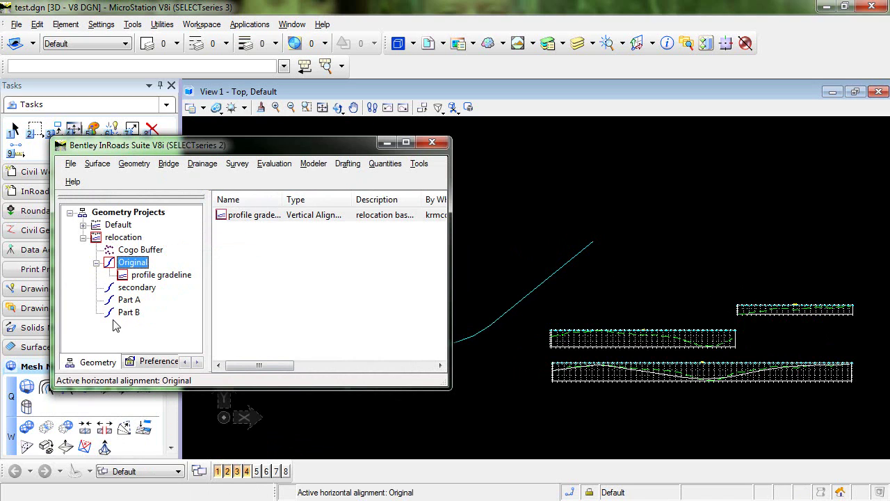
{"action": "left_click", "coordinate": [134, 165]}
{"action": "mouse_move", "coordinate": [212, 339]}
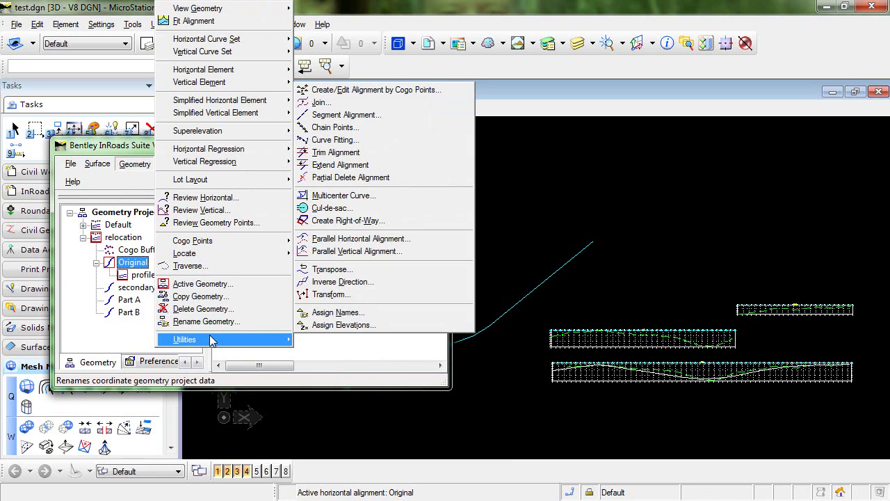
{"action": "left_click", "coordinate": [371, 254]}
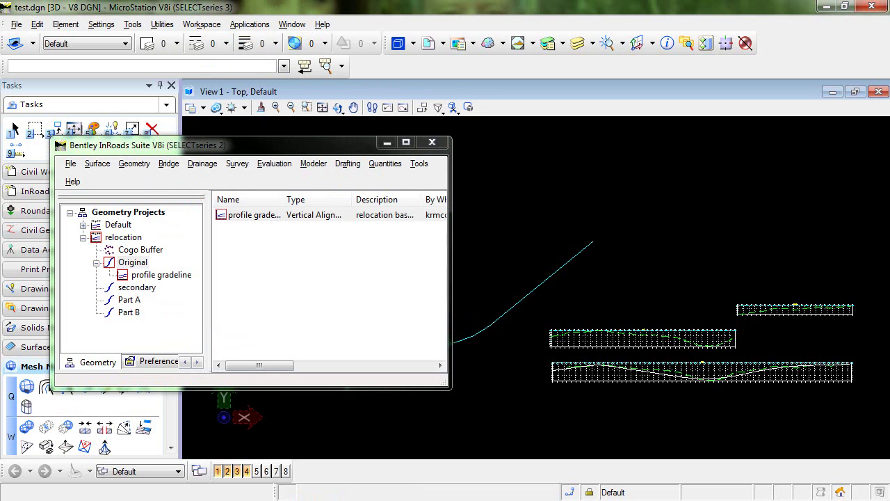
{"action": "left_click_drag", "start_coordinate": [539, 126], "coordinate": [417, 97]}
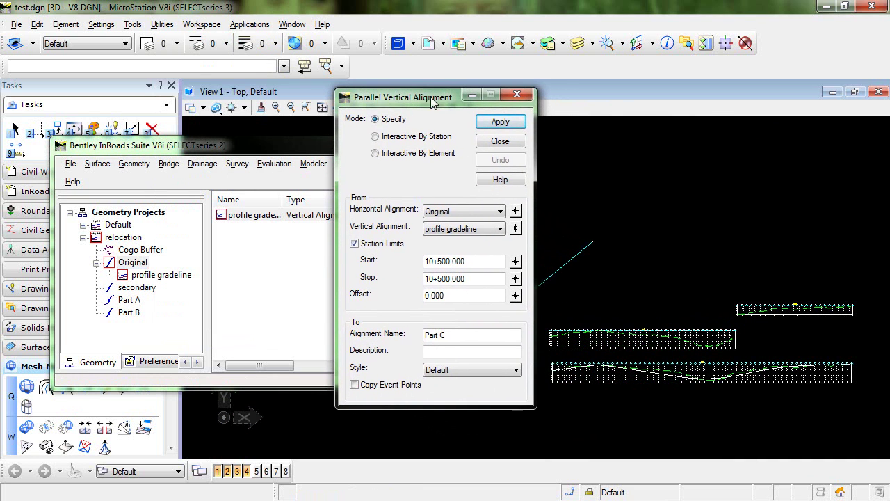
Step: Set start 10+000, stop 11+000 and name Part A, then create the vertical alignment
{"action": "left_click_drag", "start_coordinate": [501, 260], "coordinate": [322, 263]}
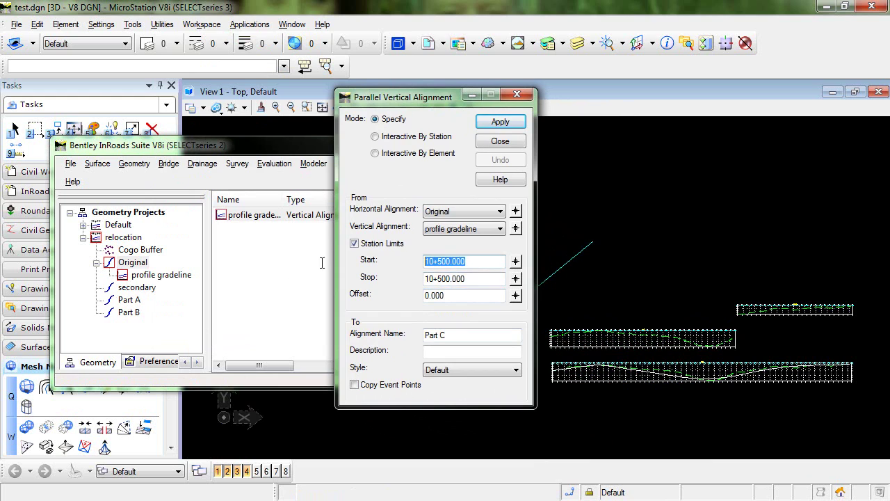
{"action": "type", "text": "10"}
{"action": "key", "text": "Tab"}
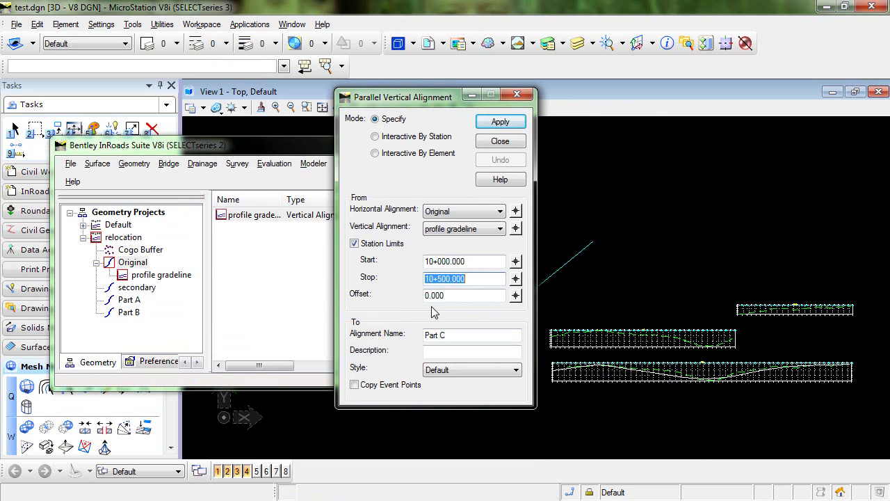
{"action": "type", "text": "1+"}
{"action": "key", "text": "Tab"}
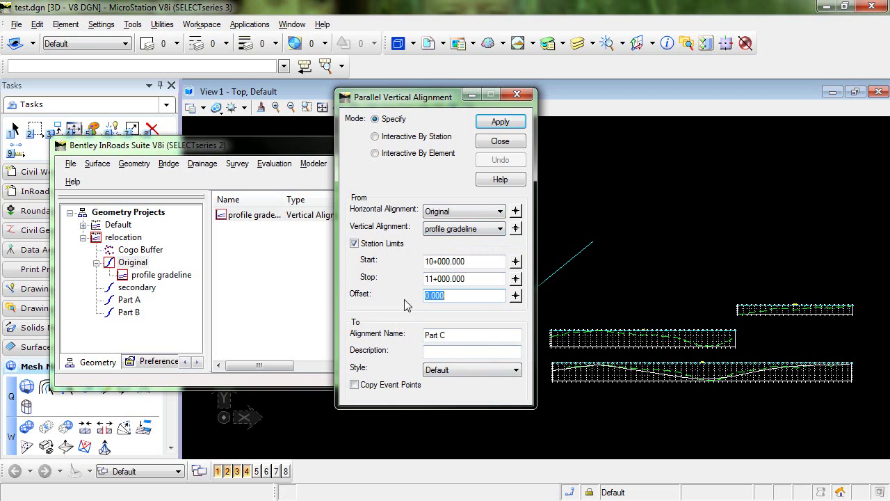
{"action": "left_click", "coordinate": [453, 335]}
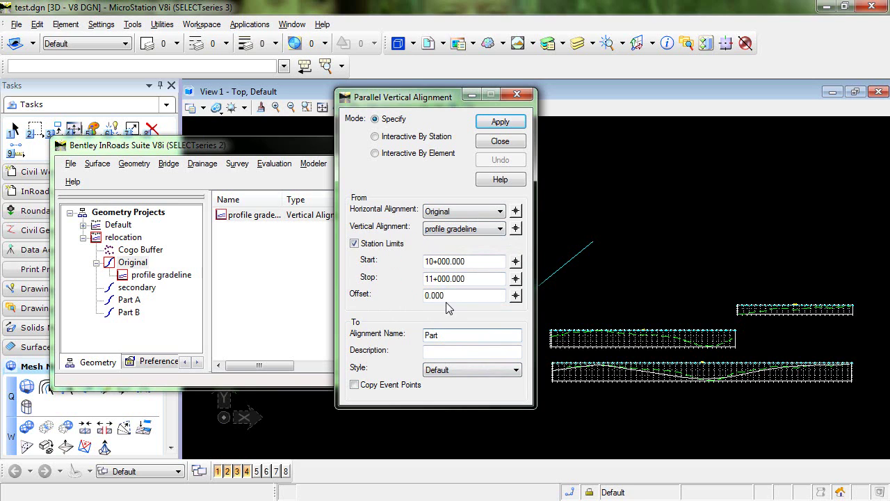
{"action": "type", "text": "Part A"}
{"action": "left_click", "coordinate": [501, 122]}
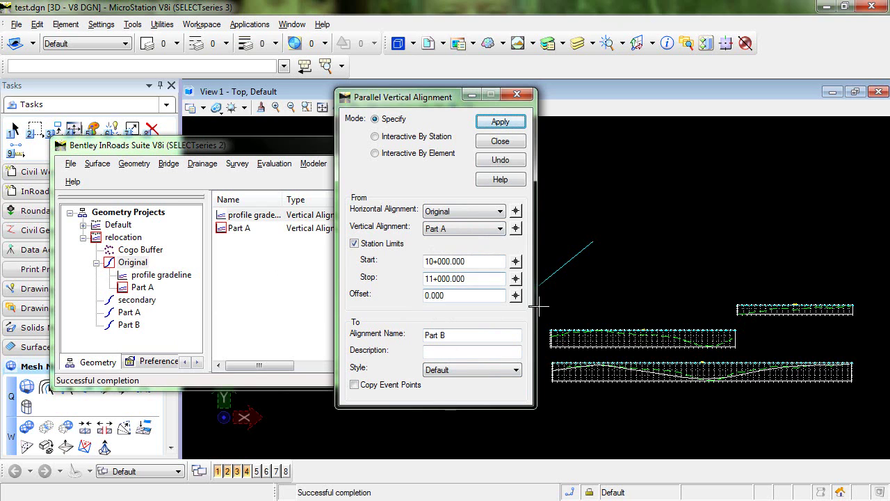
Step: Pick the profile's end as the stop station, 11+612.980
{"action": "left_click", "coordinate": [518, 281]}
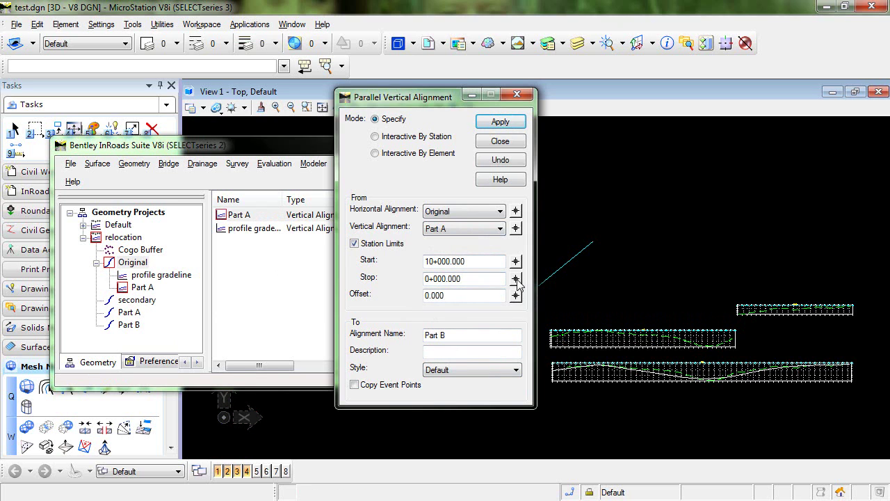
{"action": "left_click", "coordinate": [518, 281]}
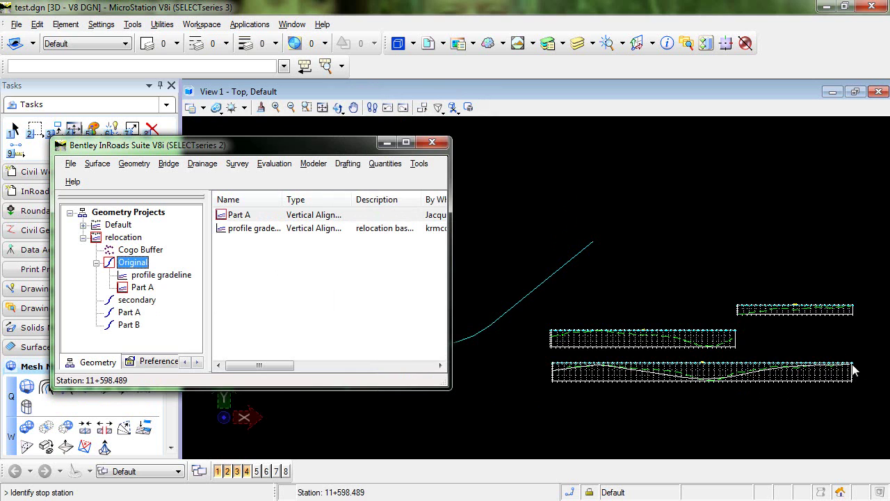
{"action": "scroll", "coordinate": [849, 372], "scroll_direction": "up", "scroll_amount": 3}
{"action": "scroll", "coordinate": [849, 373], "scroll_direction": "up", "scroll_amount": 5}
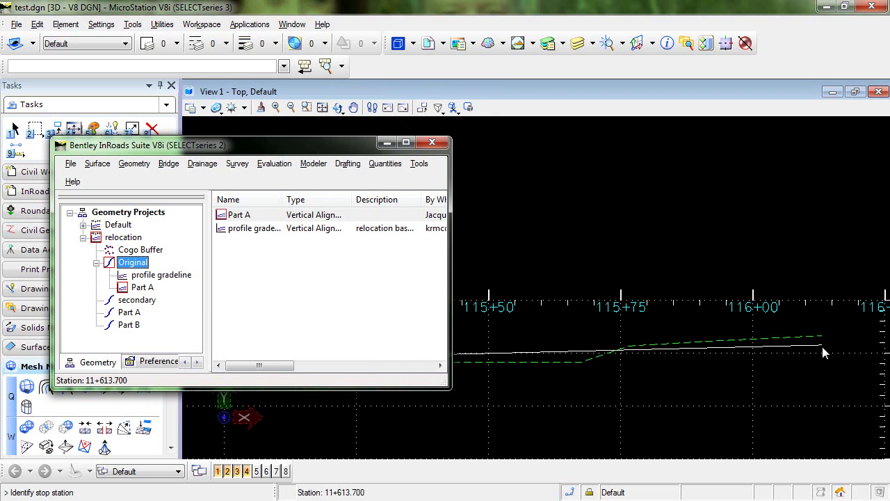
{"action": "left_click", "coordinate": [823, 339]}
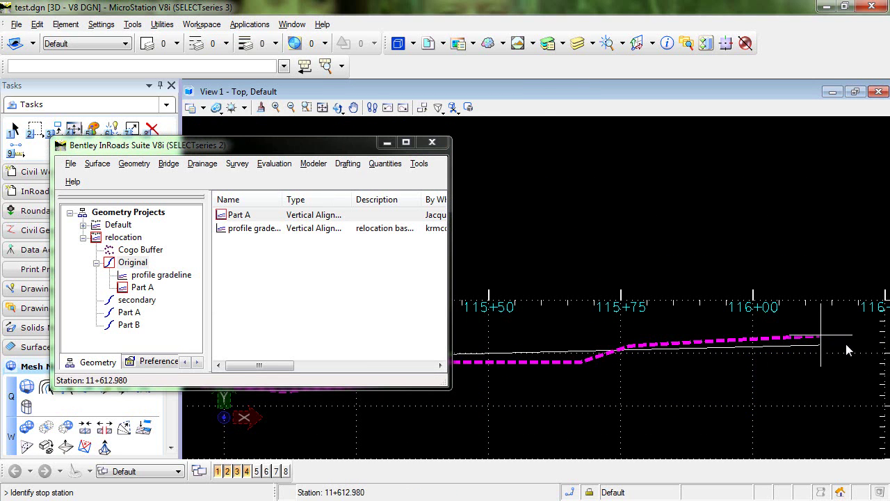
{"action": "left_click", "coordinate": [847, 350]}
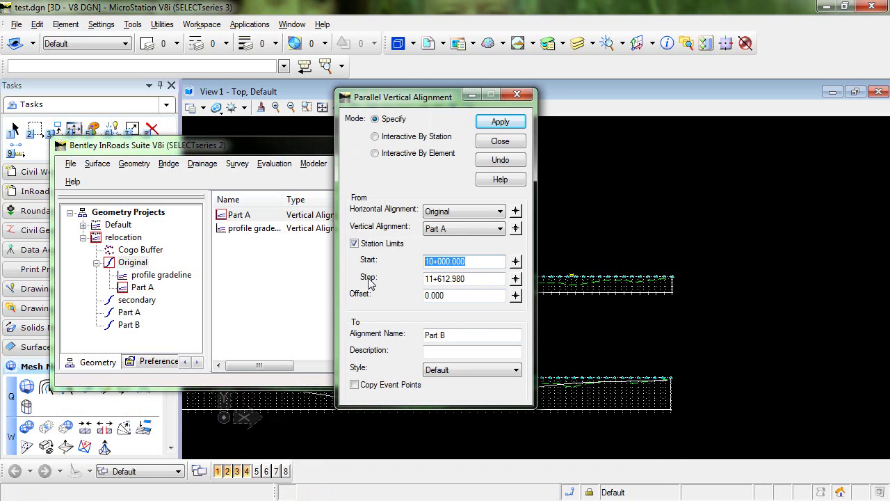
Step: Set start 11+000 with source profile gradeline, create Part B, and close the dialog
{"action": "type", "text": "11+000"}
{"action": "key", "text": "Tab"}
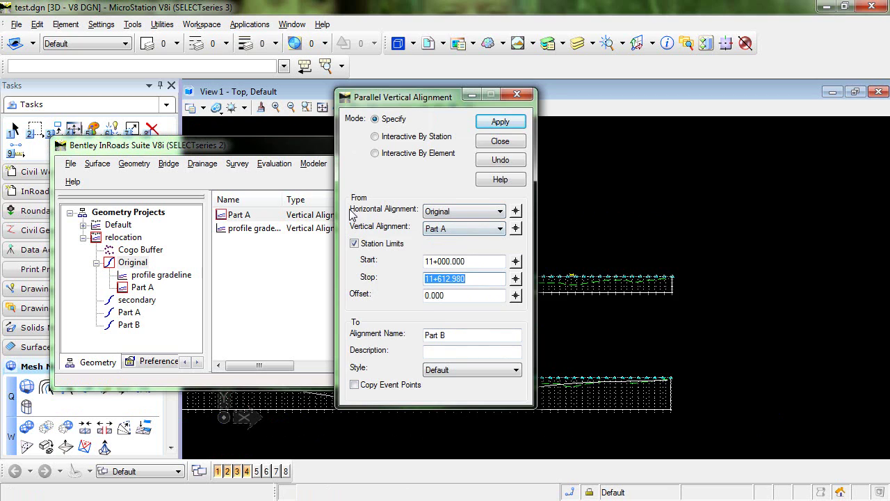
{"action": "left_click", "coordinate": [468, 234]}
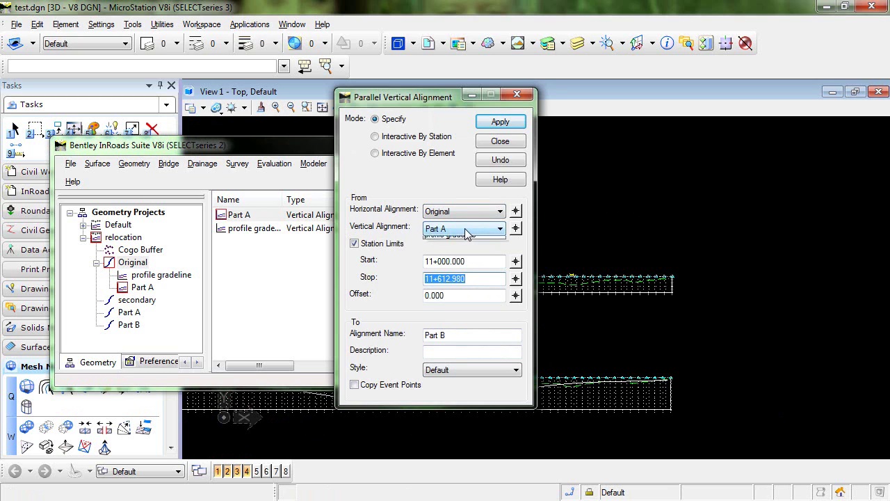
{"action": "left_click", "coordinate": [468, 252]}
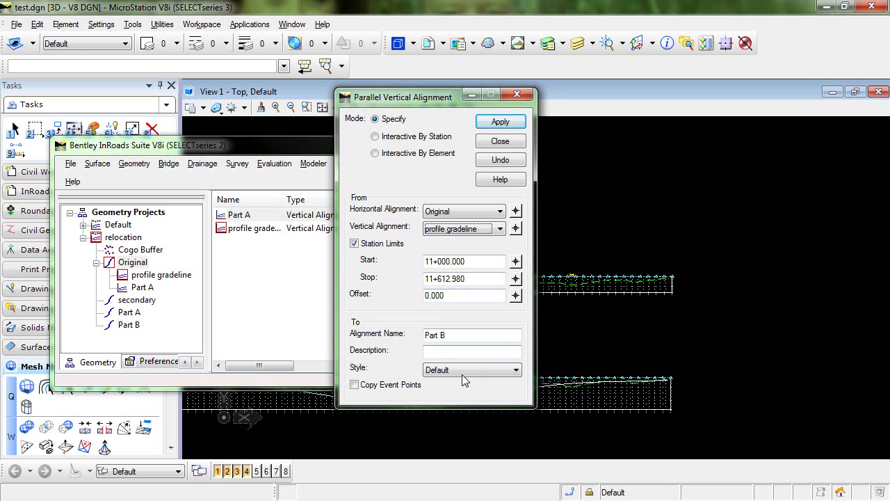
{"action": "left_click", "coordinate": [509, 125]}
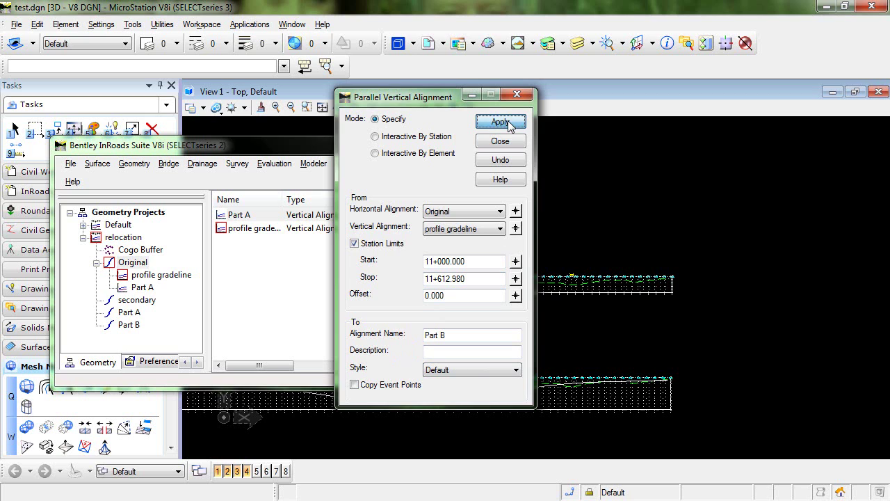
{"action": "left_click", "coordinate": [501, 142]}
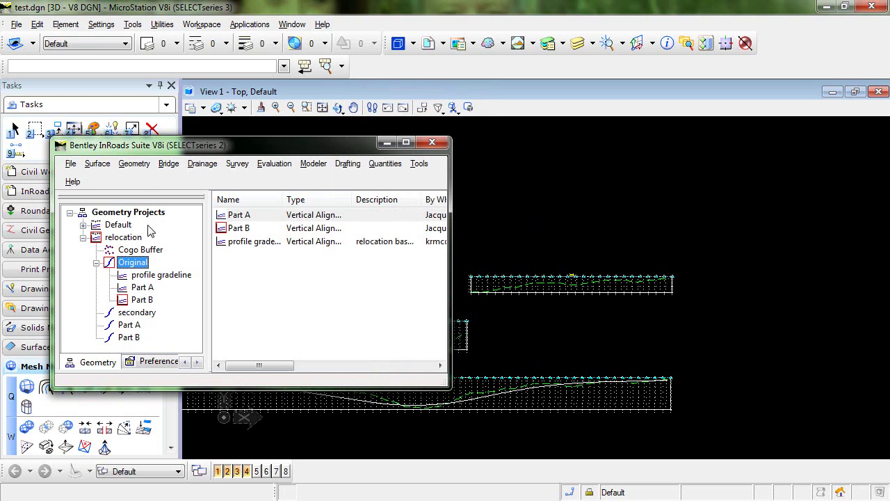
Step: In Copy Geometry, copy Original's Part A vertical onto horizontal Part A, named Part A
{"action": "left_click", "coordinate": [139, 165]}
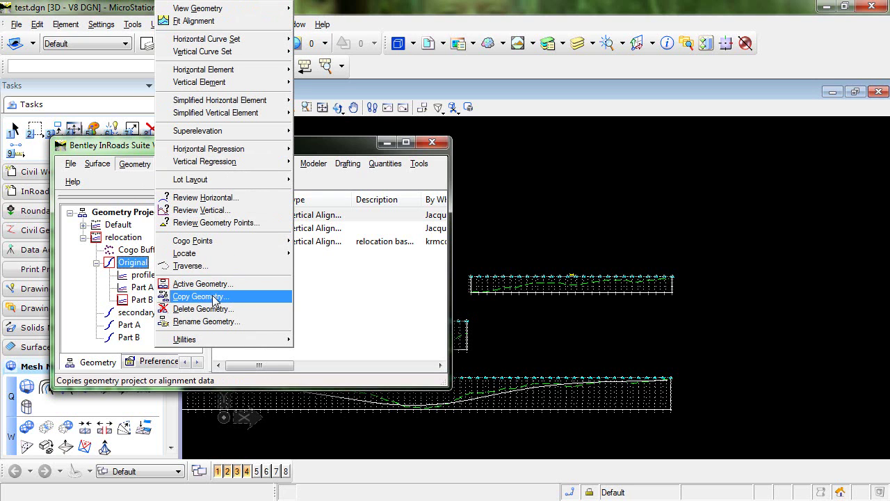
{"action": "left_click", "coordinate": [246, 295]}
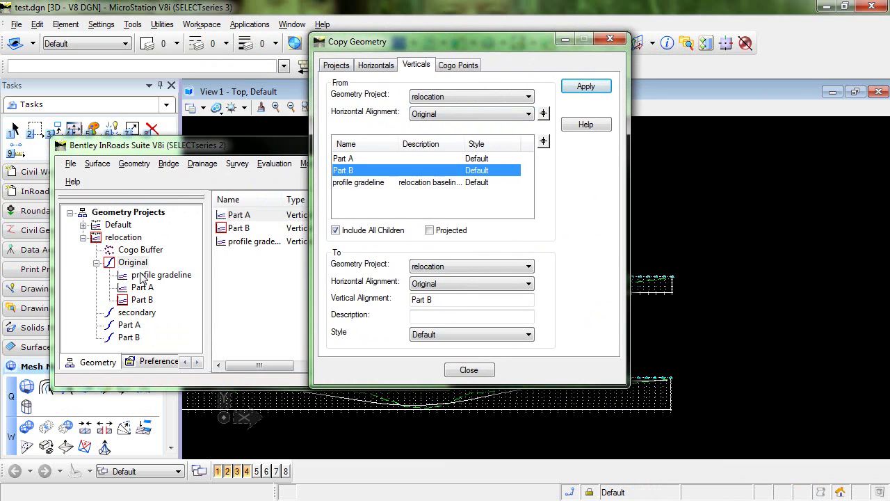
{"action": "left_click", "coordinate": [352, 159]}
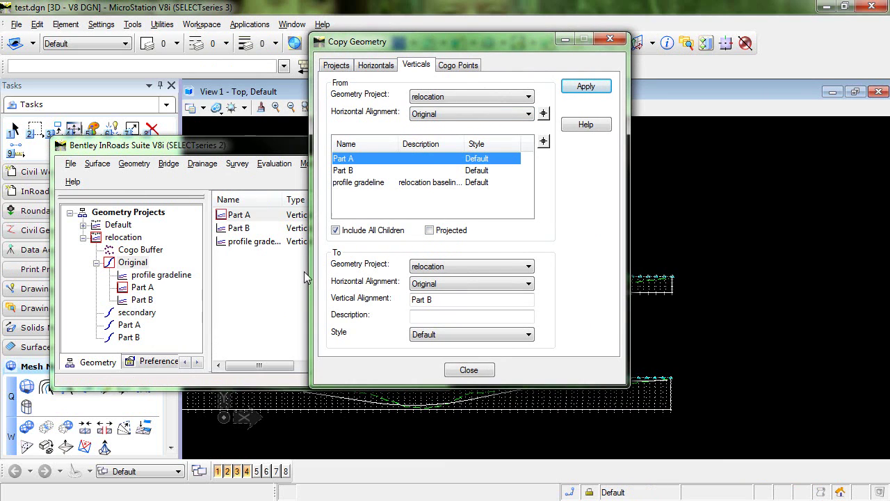
{"action": "left_click", "coordinate": [487, 284]}
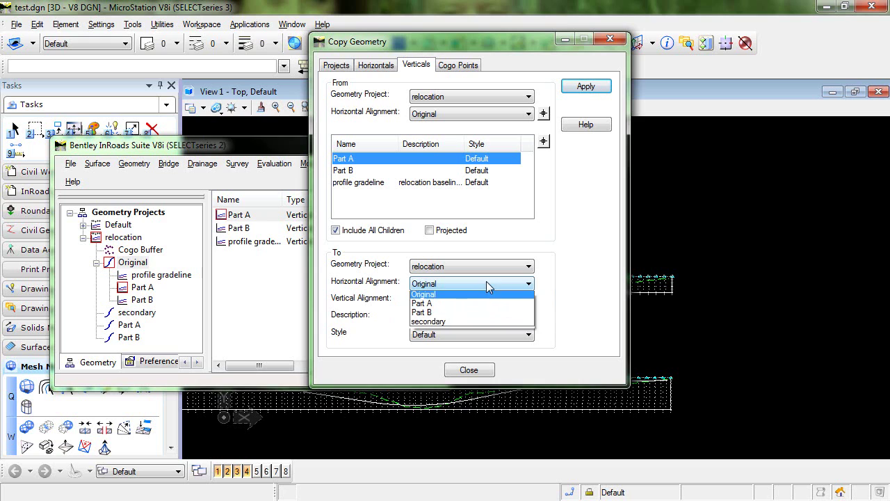
{"action": "left_click", "coordinate": [445, 306]}
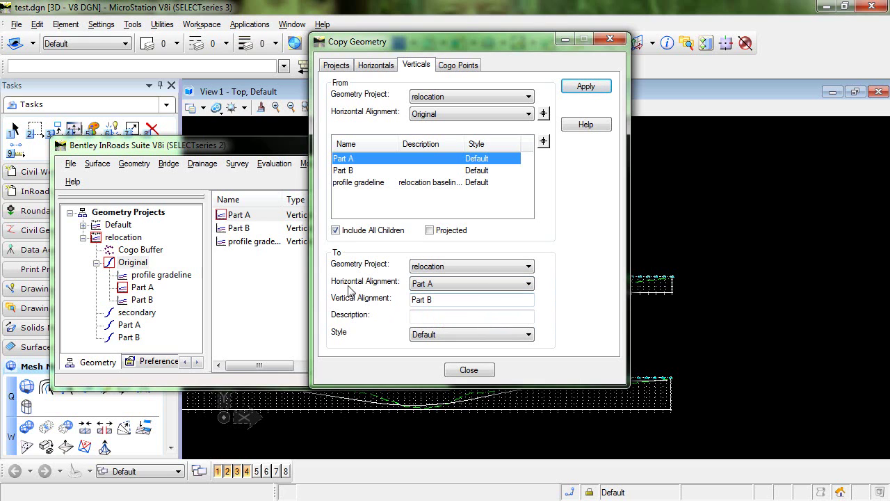
{"action": "left_click", "coordinate": [449, 300]}
{"action": "type", "text": "A"}
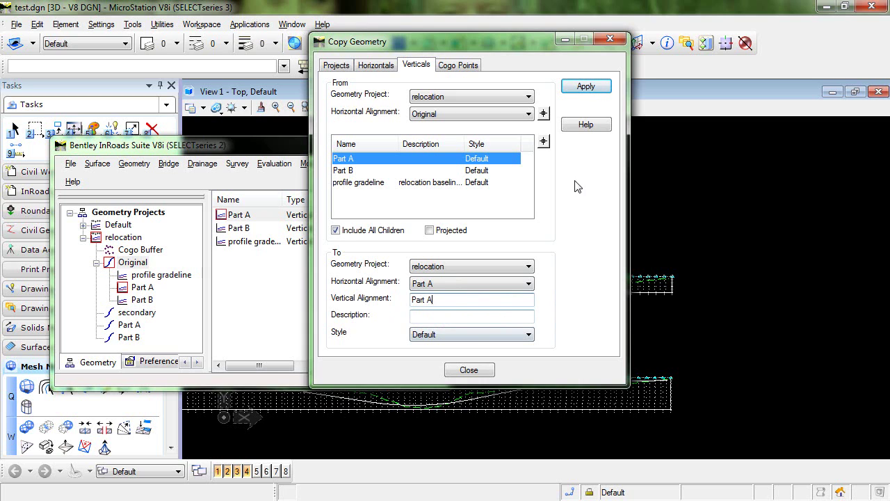
{"action": "left_click", "coordinate": [584, 87]}
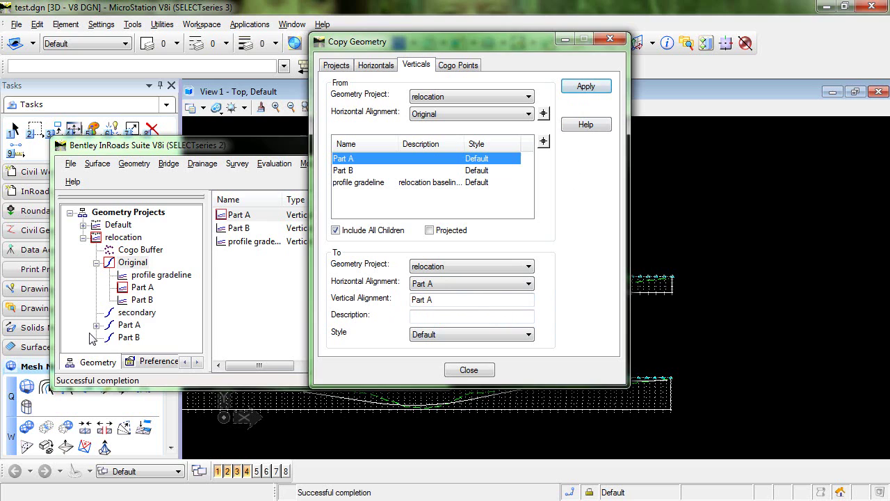
Step: Expand Part A, then copy Original's Part B vertical onto horizontal Part B, named Part B
{"action": "left_click", "coordinate": [96, 325]}
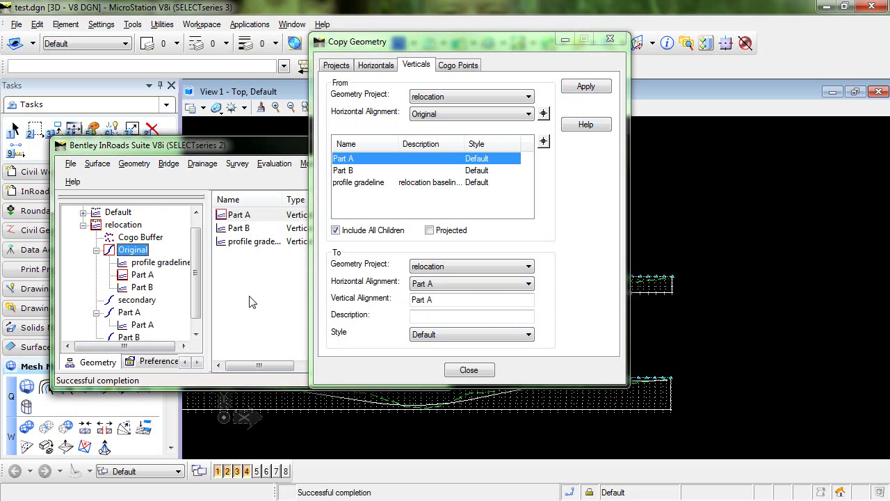
{"action": "left_click", "coordinate": [346, 173]}
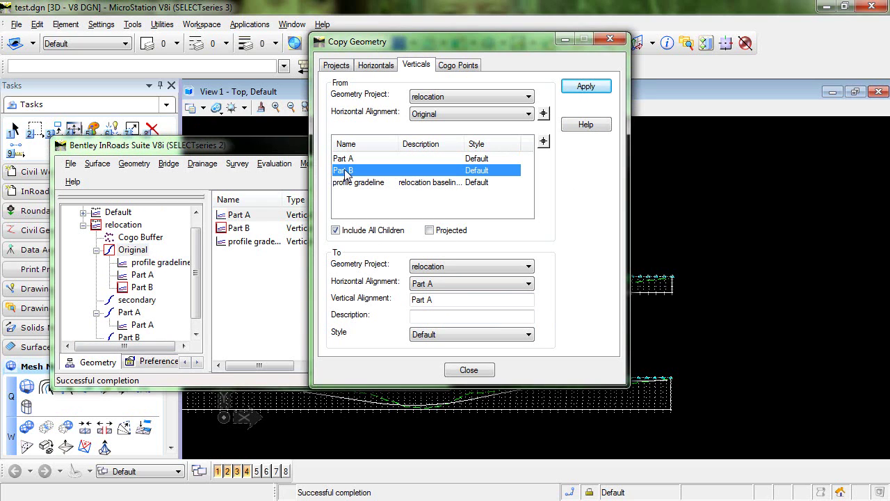
{"action": "left_click", "coordinate": [480, 284]}
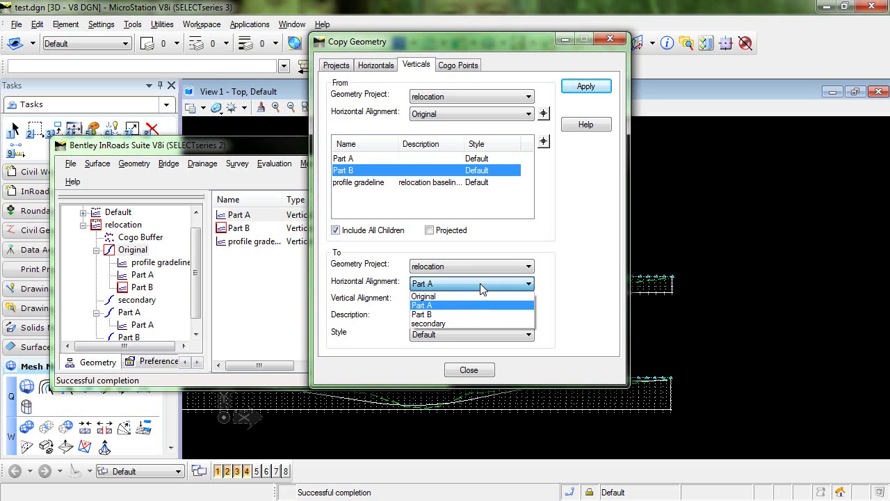
{"action": "left_click", "coordinate": [428, 317]}
{"action": "left_click", "coordinate": [449, 300]}
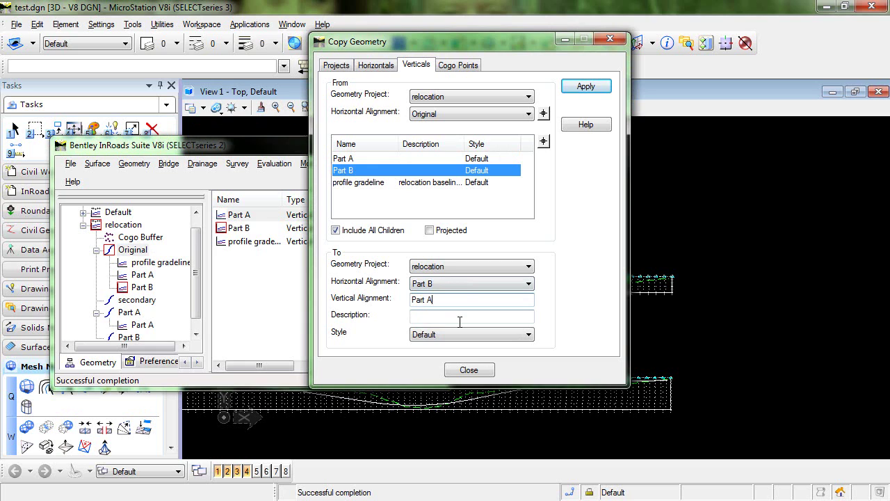
{"action": "type", "text": "B"}
{"action": "left_click", "coordinate": [586, 87]}
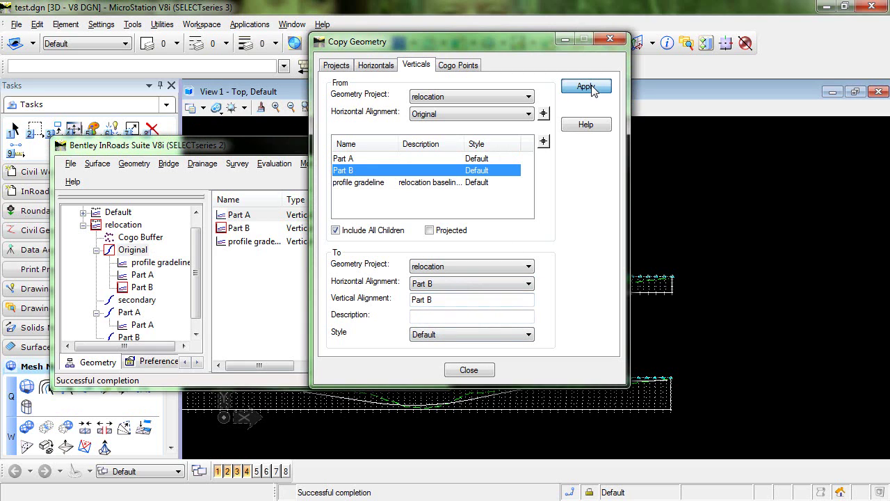
Step: Close Copy Geometry, enlarge the project window, and expand Part B
{"action": "left_click", "coordinate": [470, 371]}
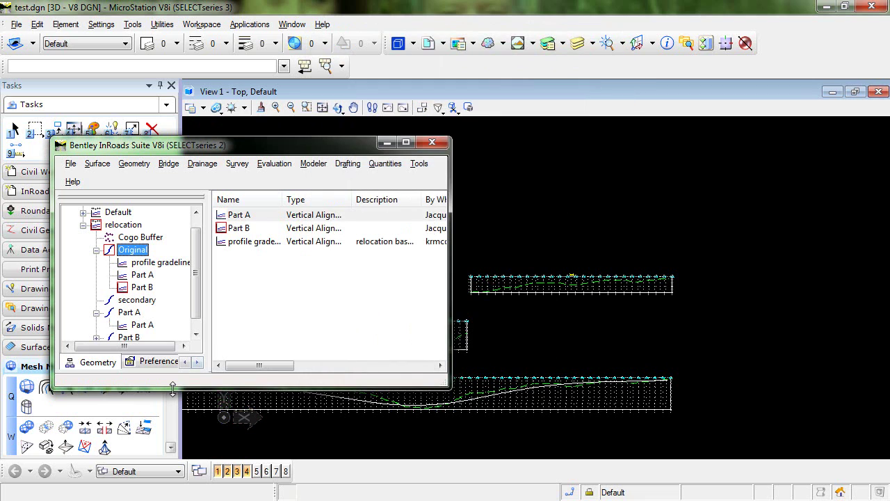
{"action": "left_click_drag", "start_coordinate": [174, 386], "coordinate": [167, 434]}
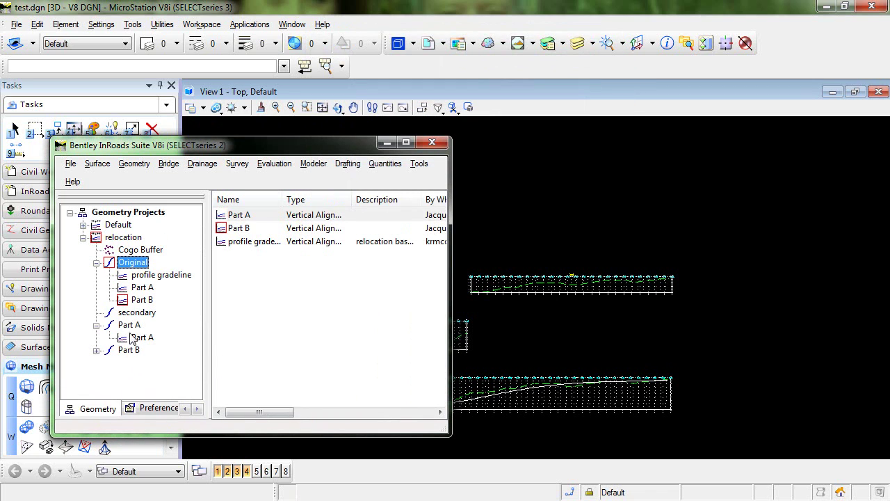
{"action": "left_click", "coordinate": [97, 351]}
Step: Delete the Part A and Part B verticals under Original, confirming each deletion
{"action": "right_click", "coordinate": [139, 287]}
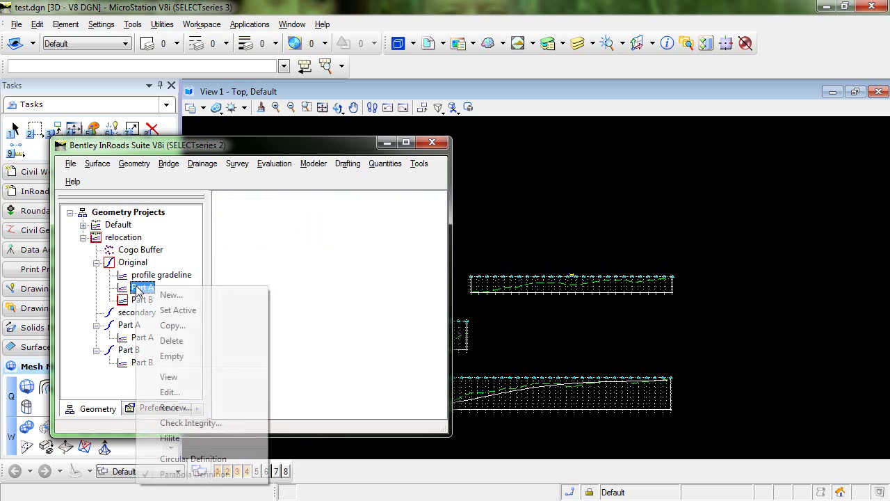
{"action": "left_click", "coordinate": [194, 340]}
{"action": "left_click", "coordinate": [496, 304]}
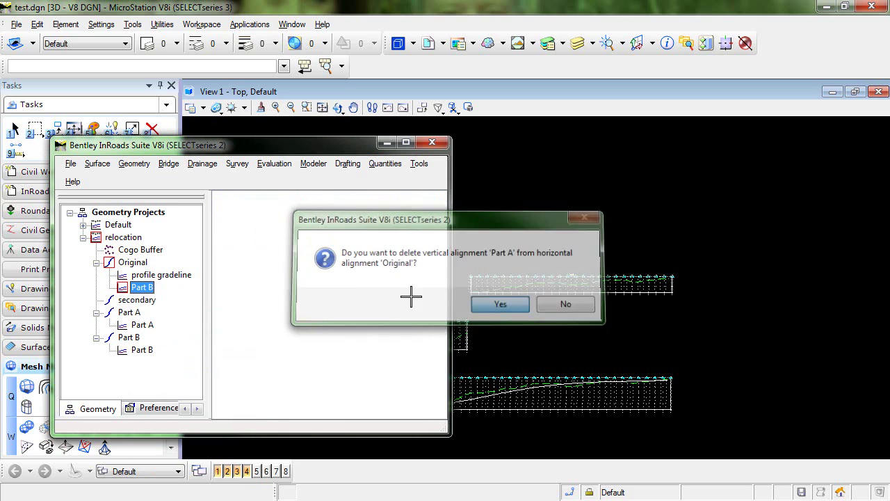
{"action": "right_click", "coordinate": [144, 288]}
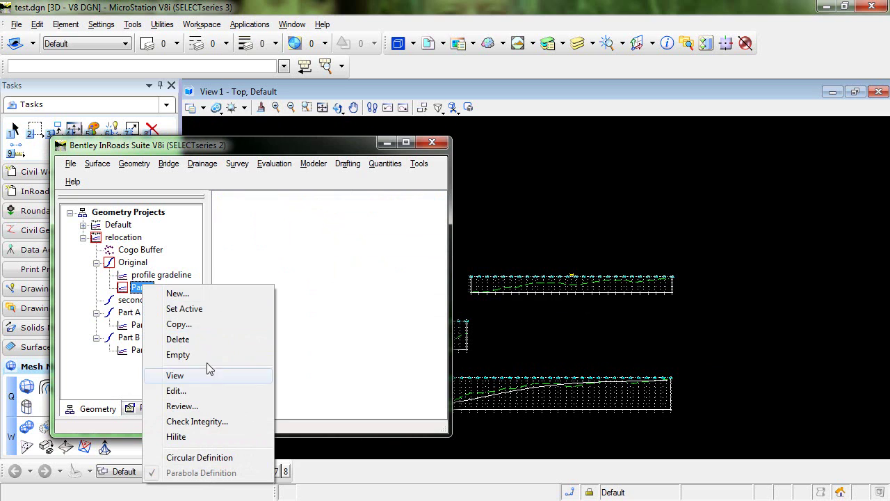
{"action": "left_click", "coordinate": [200, 342]}
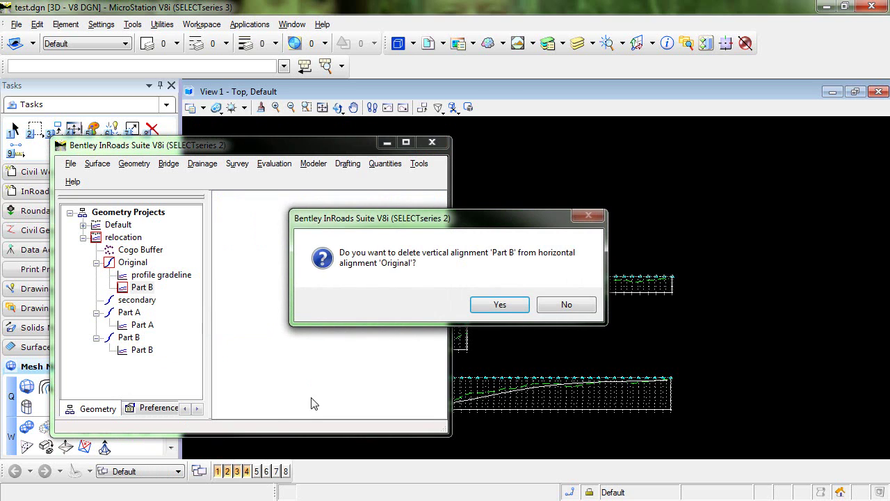
{"action": "left_click", "coordinate": [499, 304]}
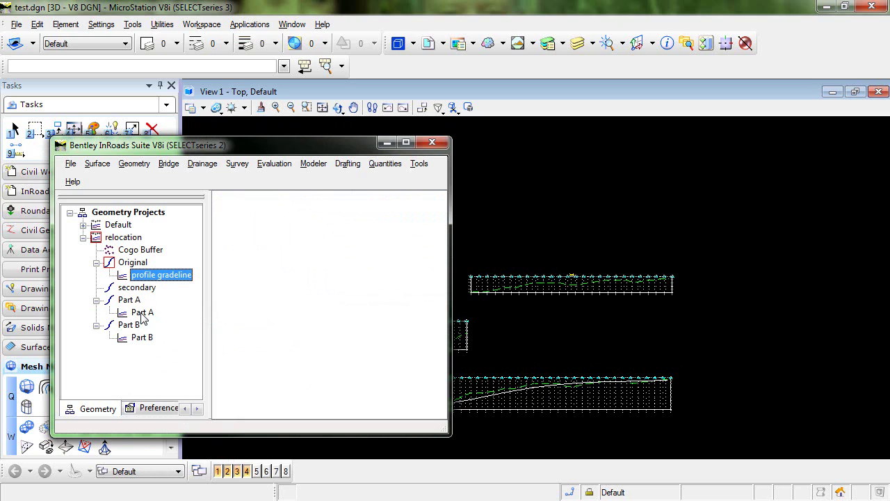
Step: Make the Part A vertical alignment the active vertical, with the profiles in view
{"action": "right_click", "coordinate": [139, 313]}
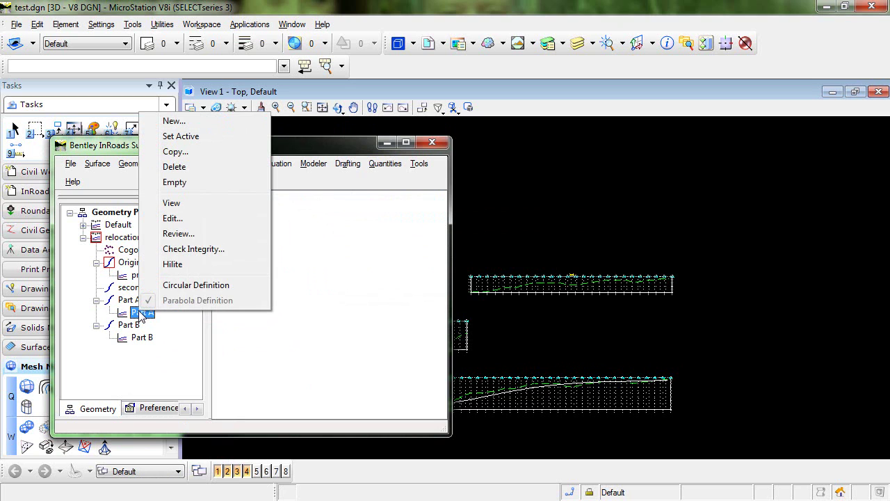
{"action": "left_click", "coordinate": [208, 136]}
{"action": "middle_click_drag", "start_coordinate": [503, 348], "coordinate": [818, 312]}
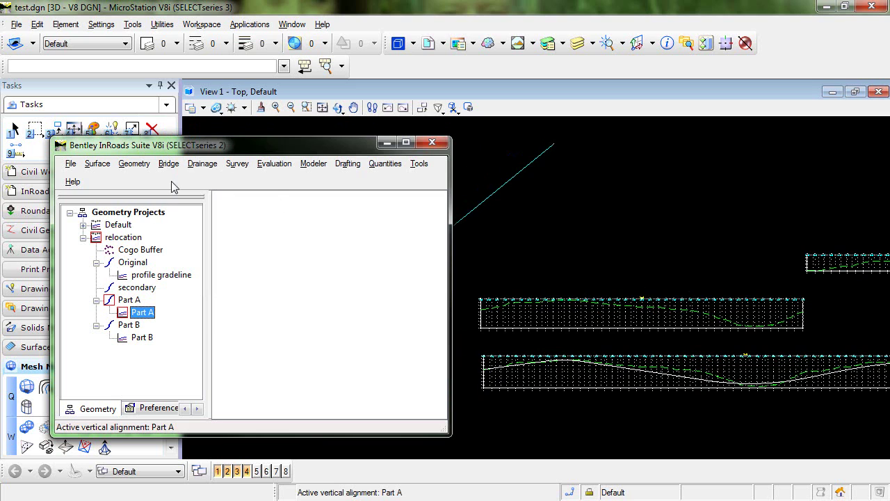
Step: Draw the active Part A vertical in its profile with View Geometry > Active Vertical
{"action": "left_click", "coordinate": [132, 168]}
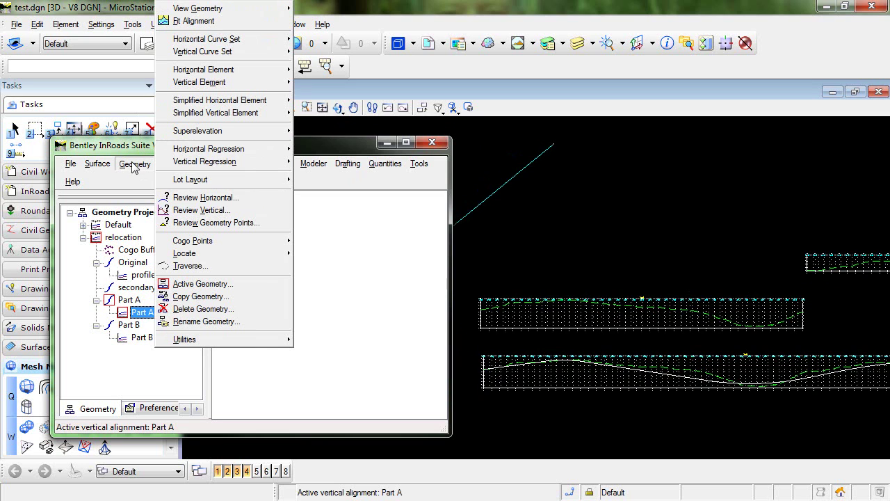
{"action": "mouse_move", "coordinate": [237, 14]}
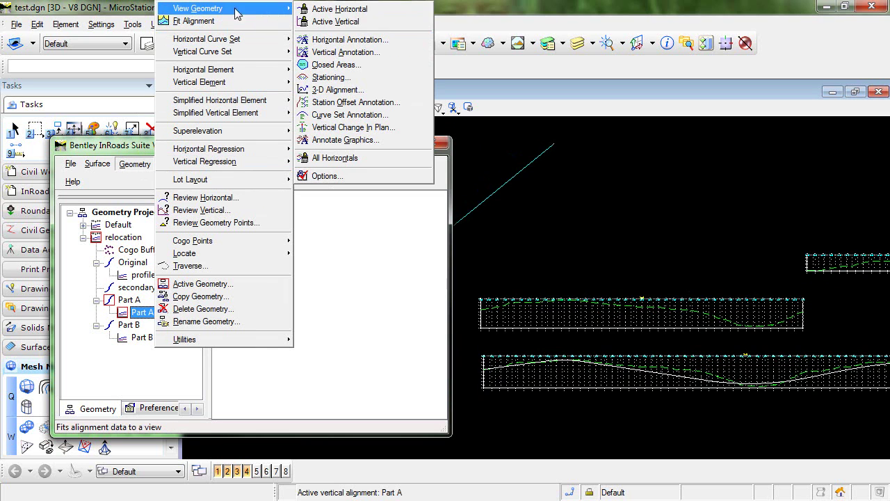
{"action": "left_click", "coordinate": [345, 25]}
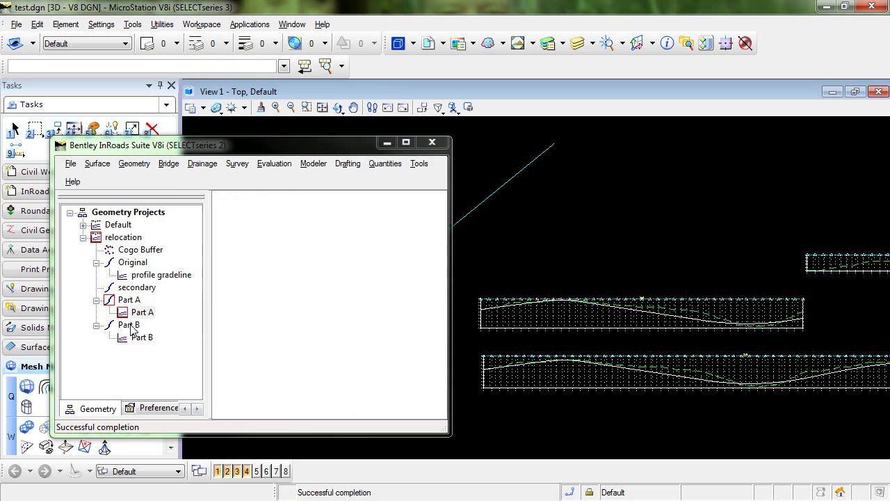
Step: Make the Part B horizontal alignment active, with its profile in view
{"action": "right_click", "coordinate": [130, 325]}
{"action": "left_click", "coordinate": [187, 68]}
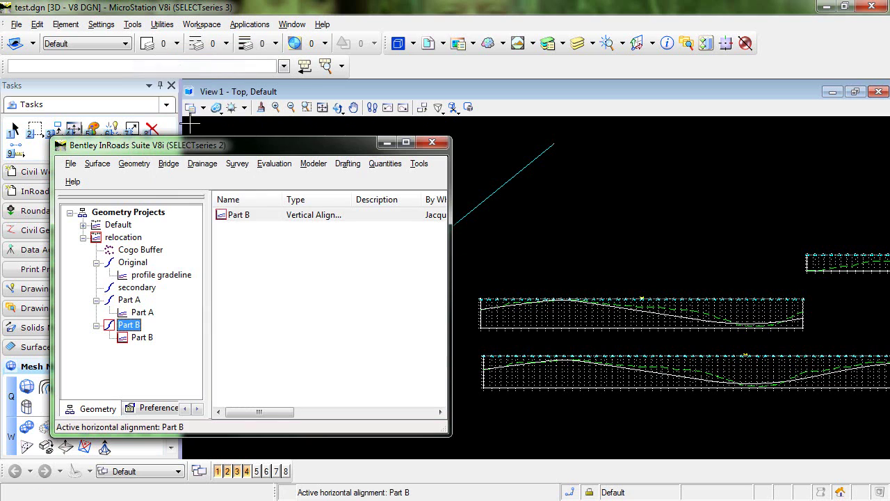
{"action": "mouse_move", "coordinate": [770, 264]}
{"action": "middle_mouse_down"}
{"action": "mouse_move", "coordinate": [592, 313]}
{"action": "mouse_move", "coordinate": [589, 298]}
{"action": "middle_mouse_up"}
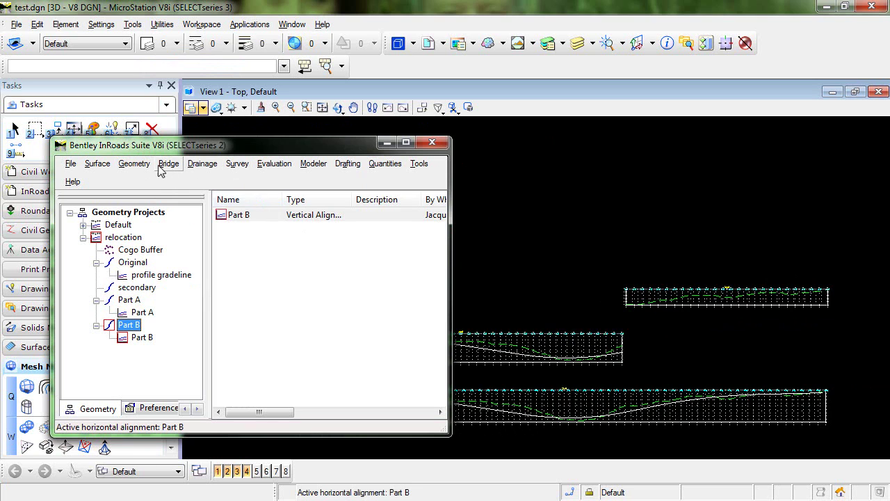
Step: Draw the Part B vertical in its profile with View Geometry > Active Vertical
{"action": "left_click", "coordinate": [134, 164]}
{"action": "mouse_move", "coordinate": [199, 8]}
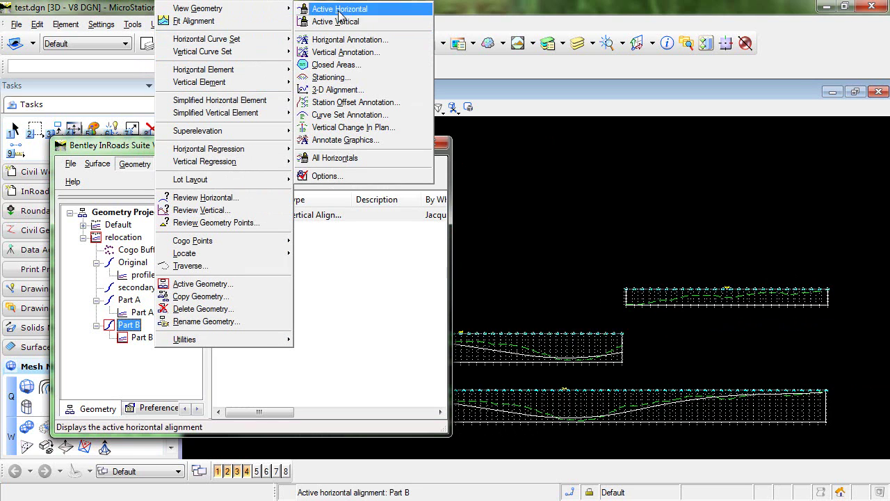
{"action": "left_click", "coordinate": [336, 21]}
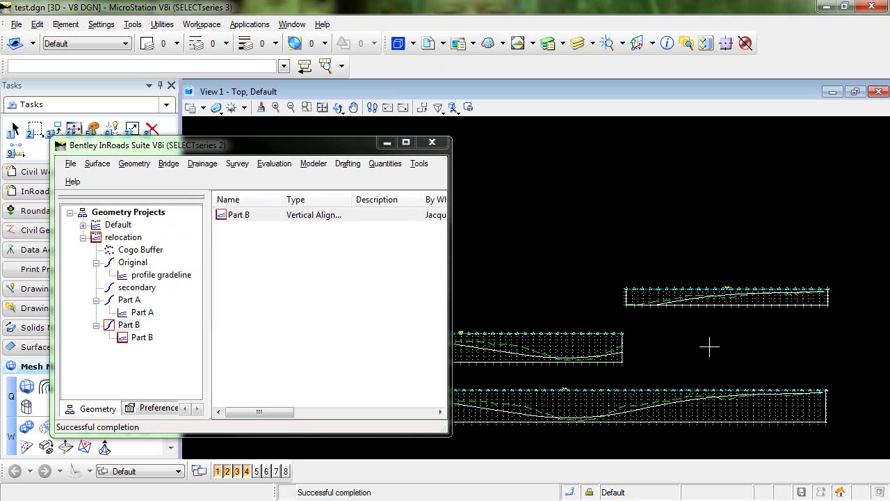
{"action": "middle_click_drag", "start_coordinate": [710, 346], "coordinate": [793, 294]}
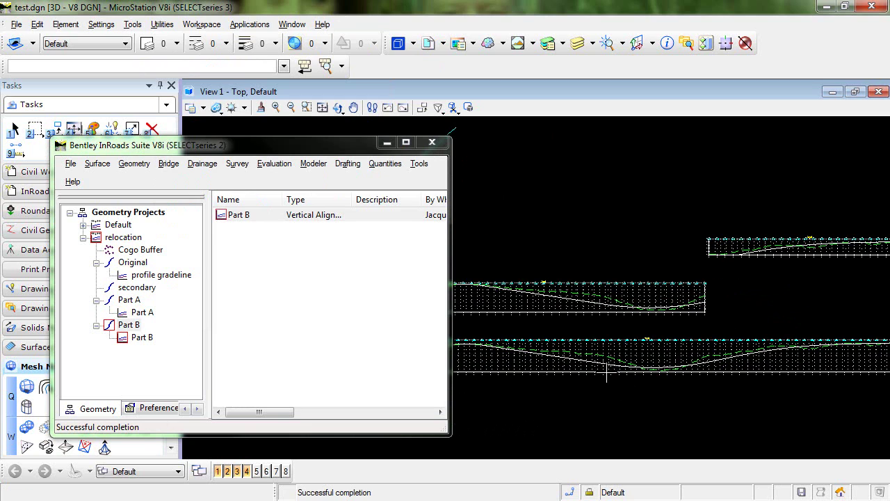